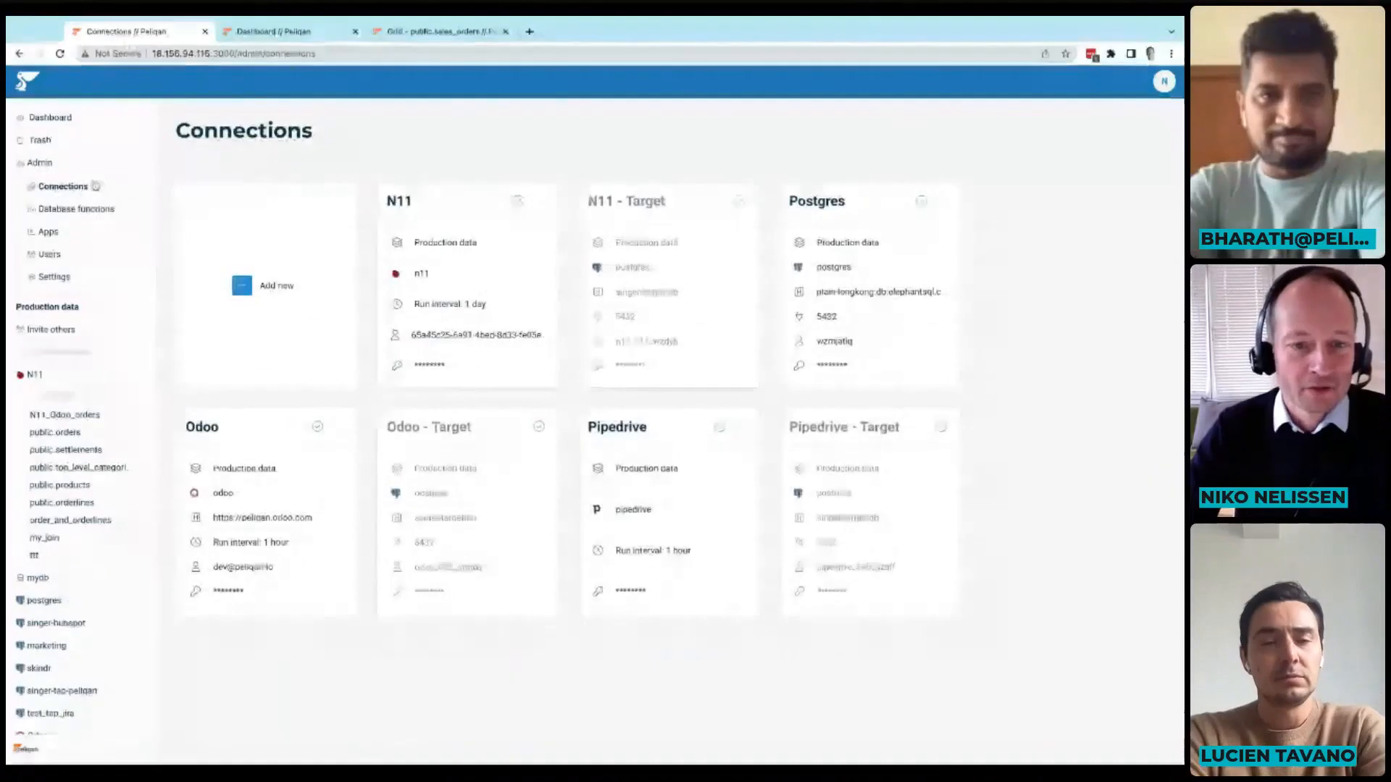
Look through the source types offered for a new connection and examine the setup form for an Odoo connection
left_click(245, 289)
left_click(590, 189)
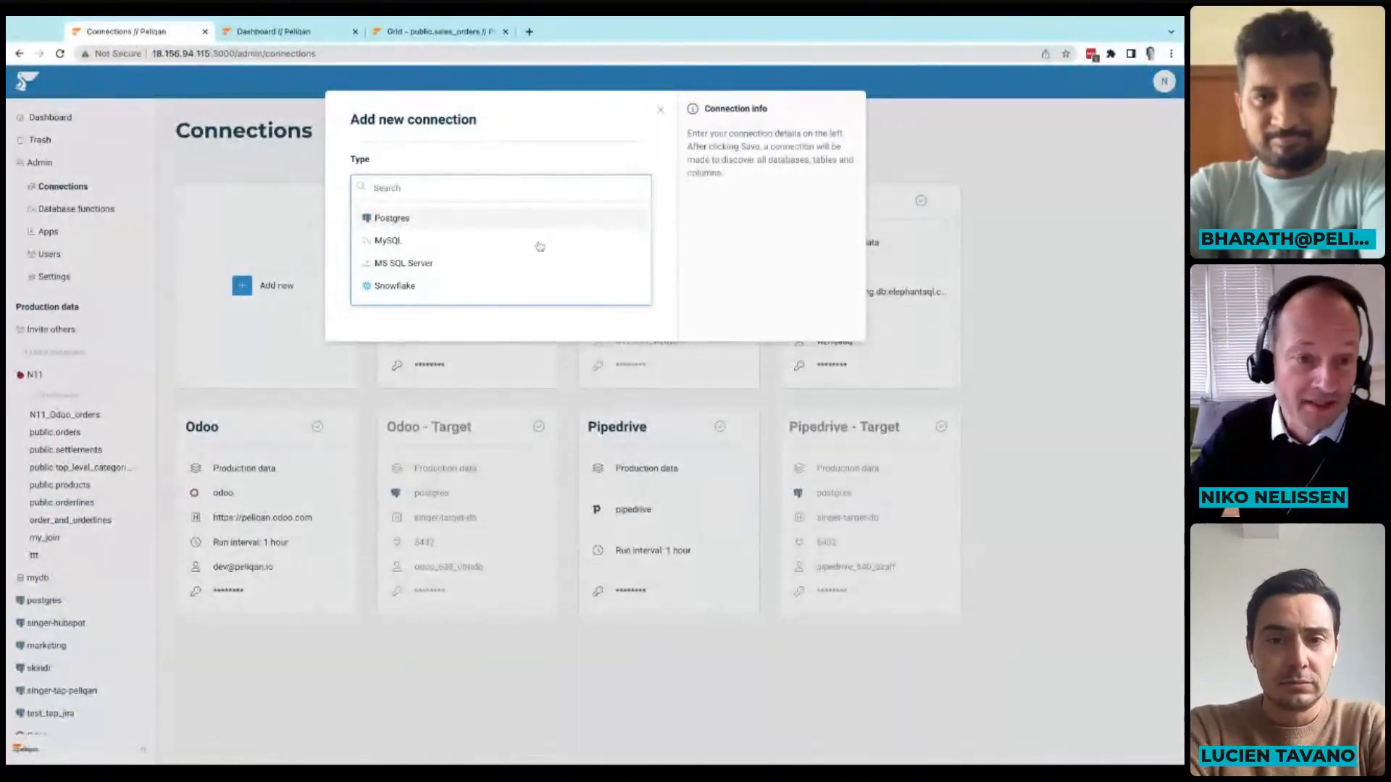
scroll(522, 254, "down", 1)
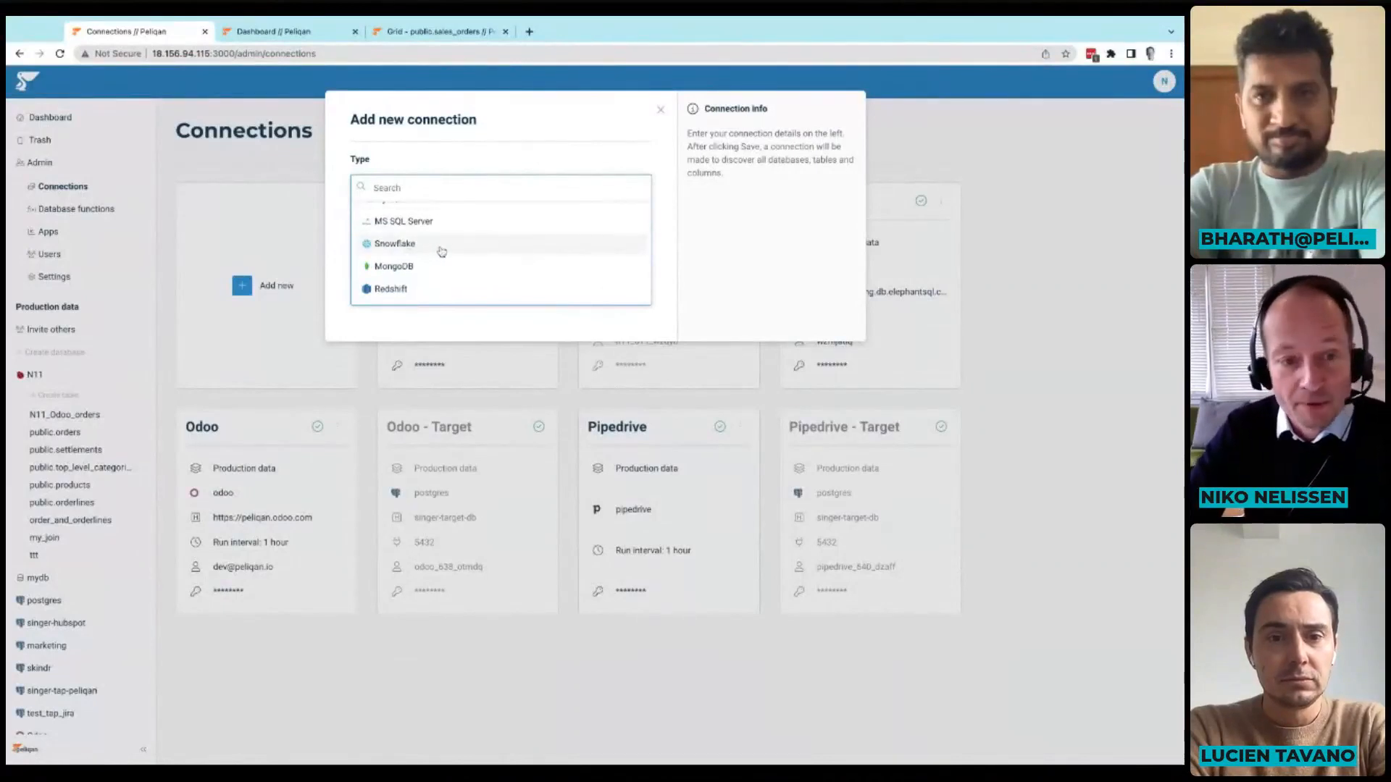
scroll(518, 251, "down", 2)
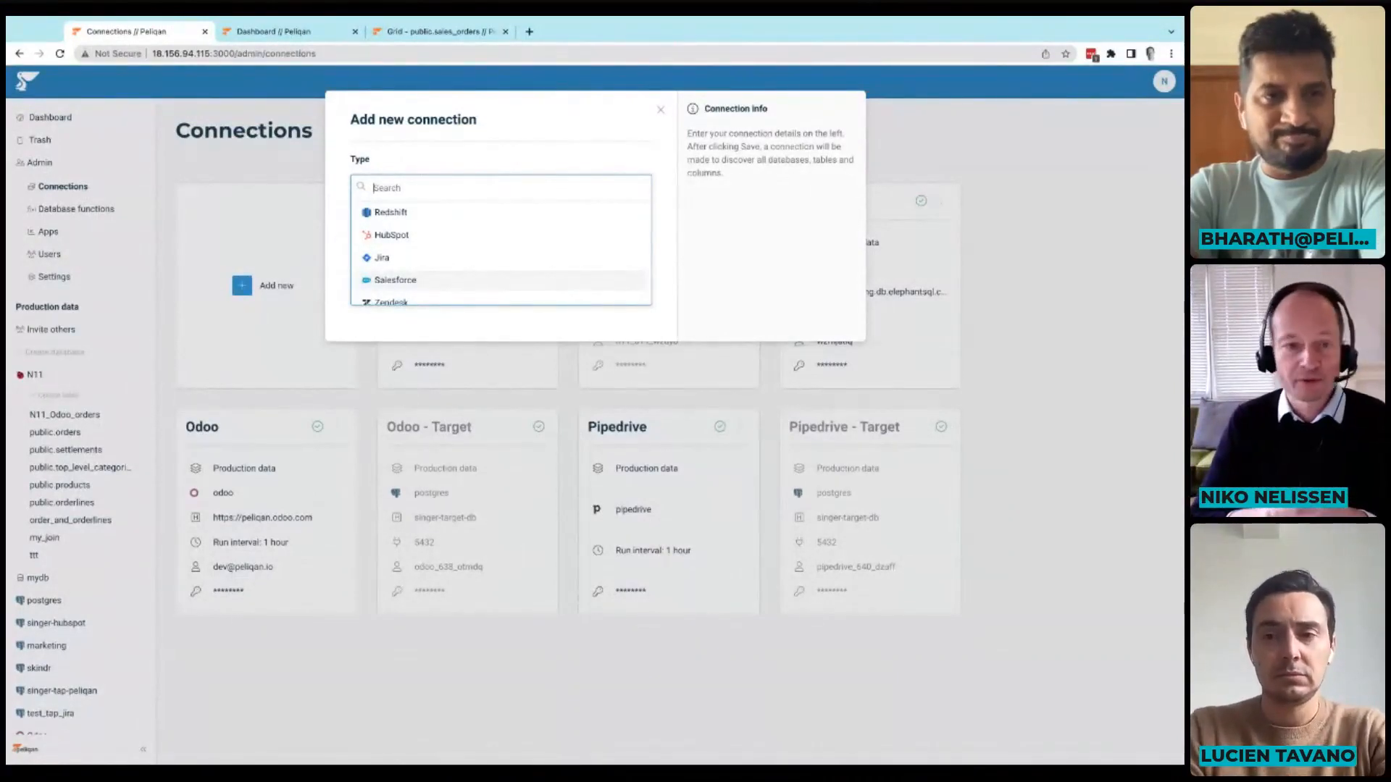
scroll(500, 250, "down", 2)
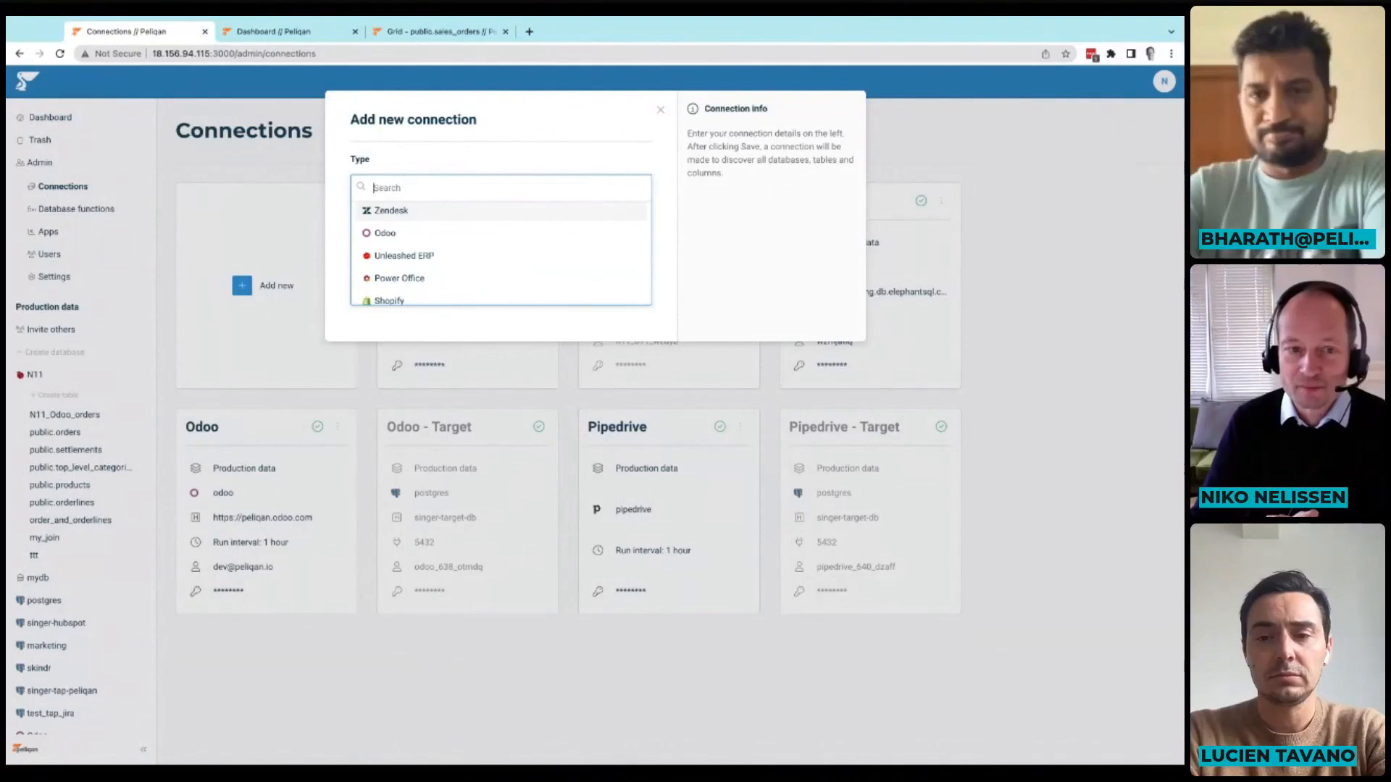
left_click(441, 233)
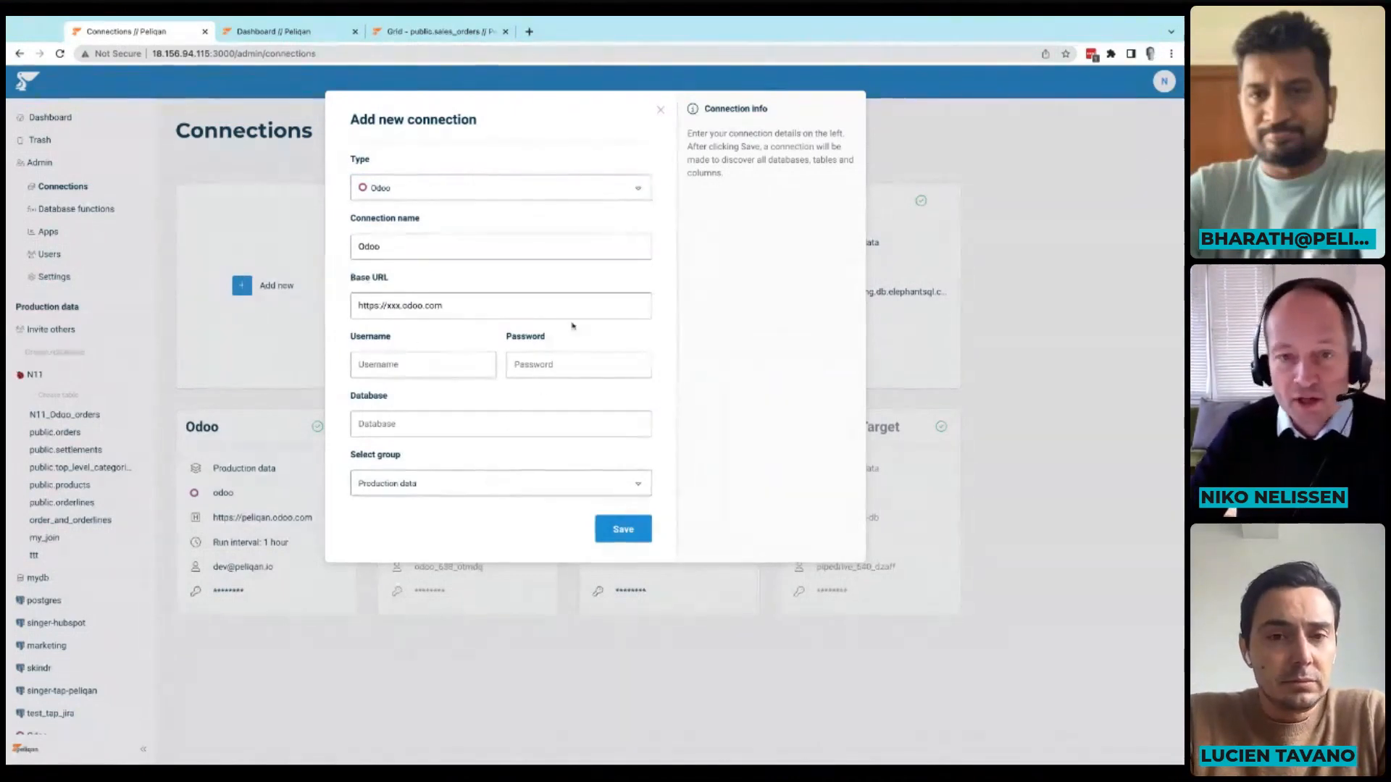
left_click(659, 110)
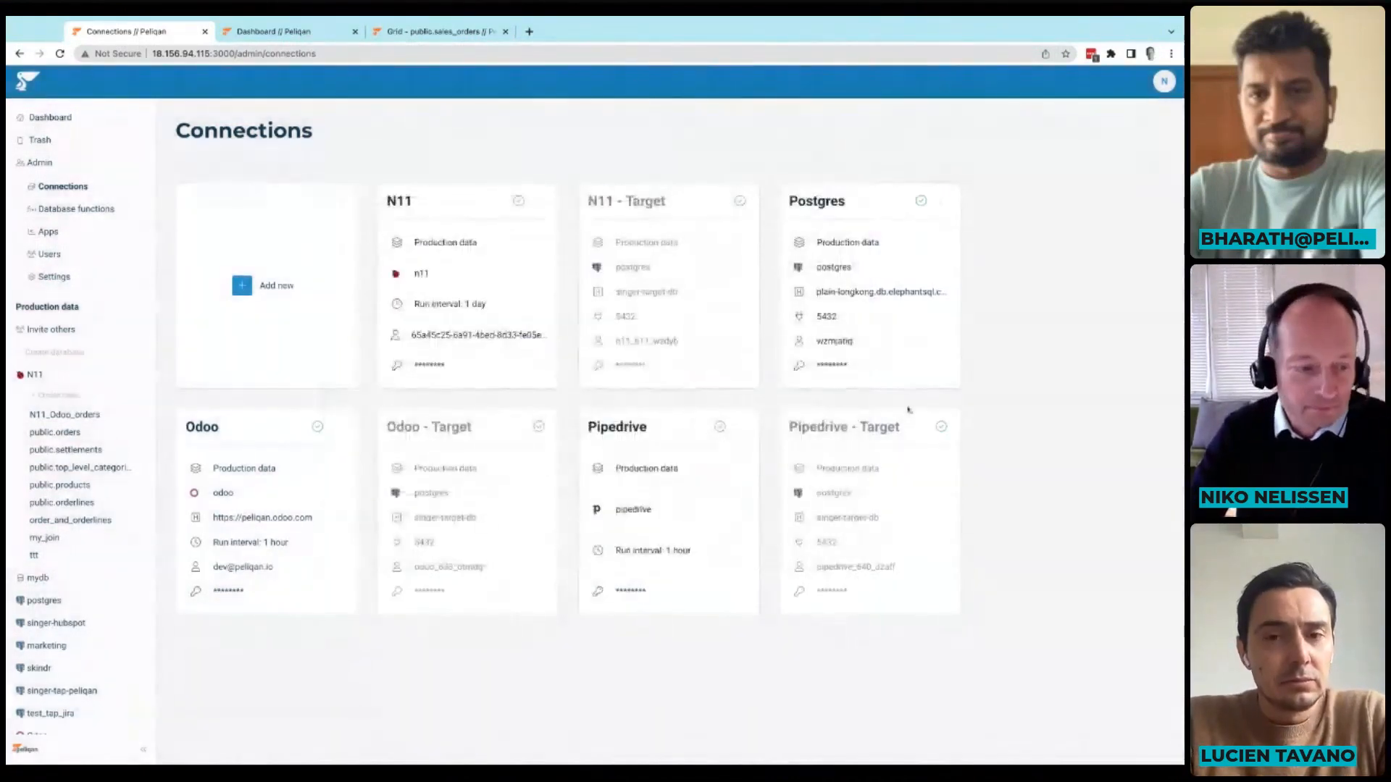
Open the Odoo database's public.sales_orders table and look through its columns
scroll(43, 464, "down", 1)
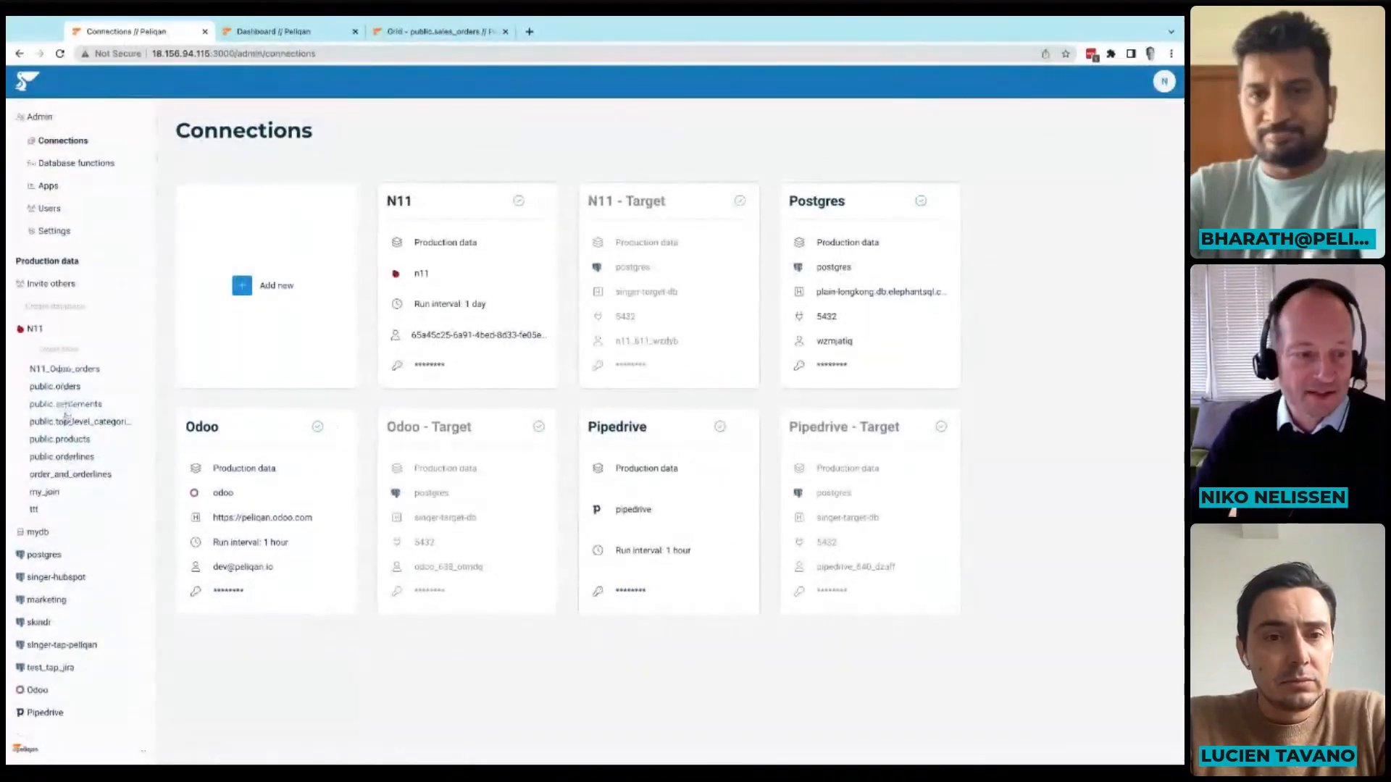
left_click(36, 689)
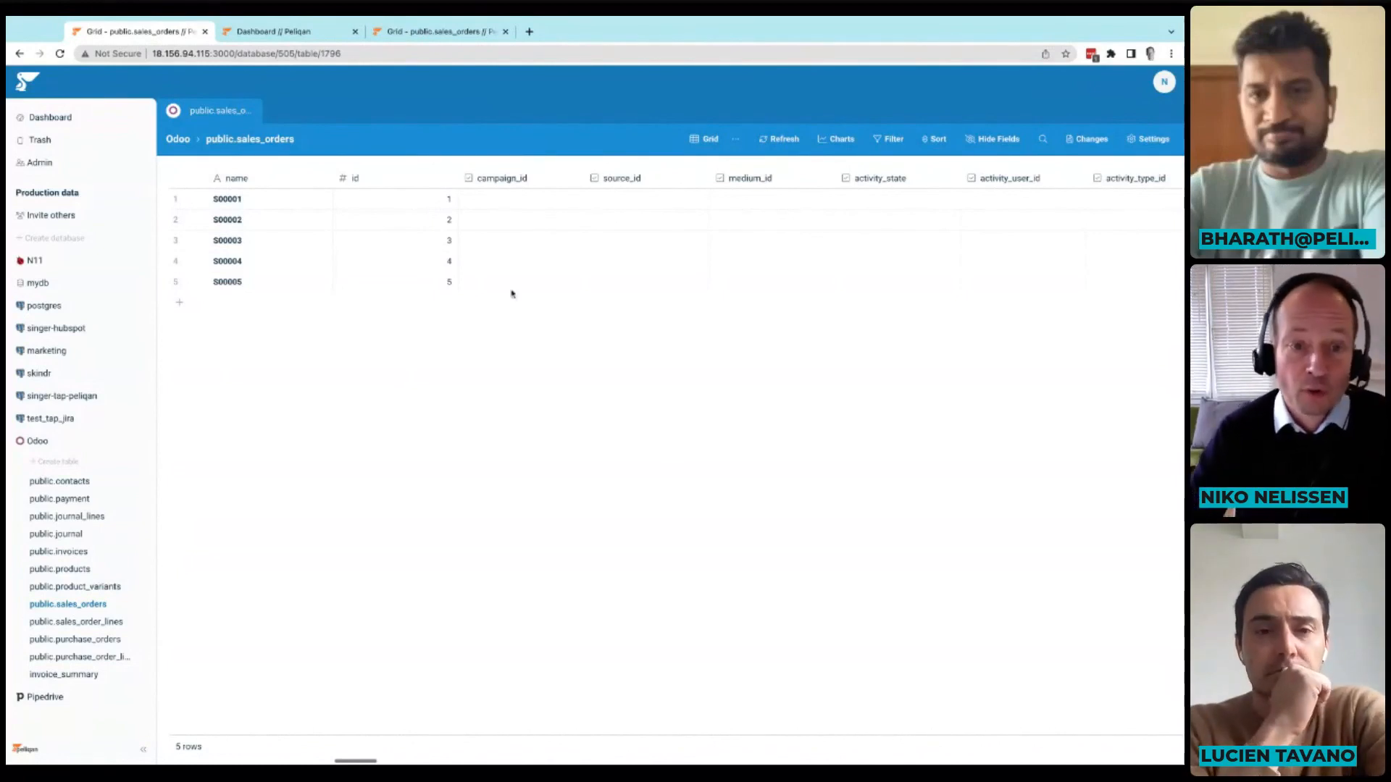
scroll(572, 270, "right", 4)
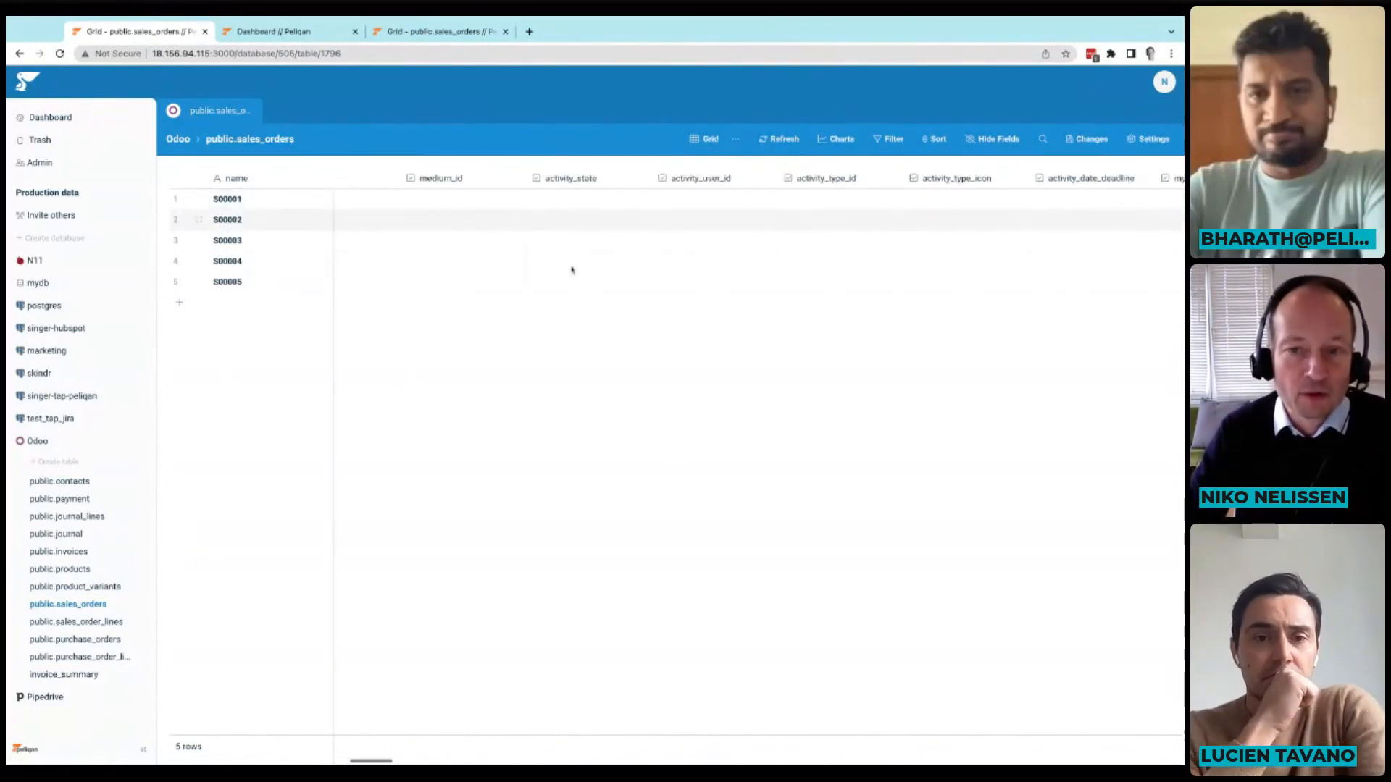
scroll(572, 271, "right", 1)
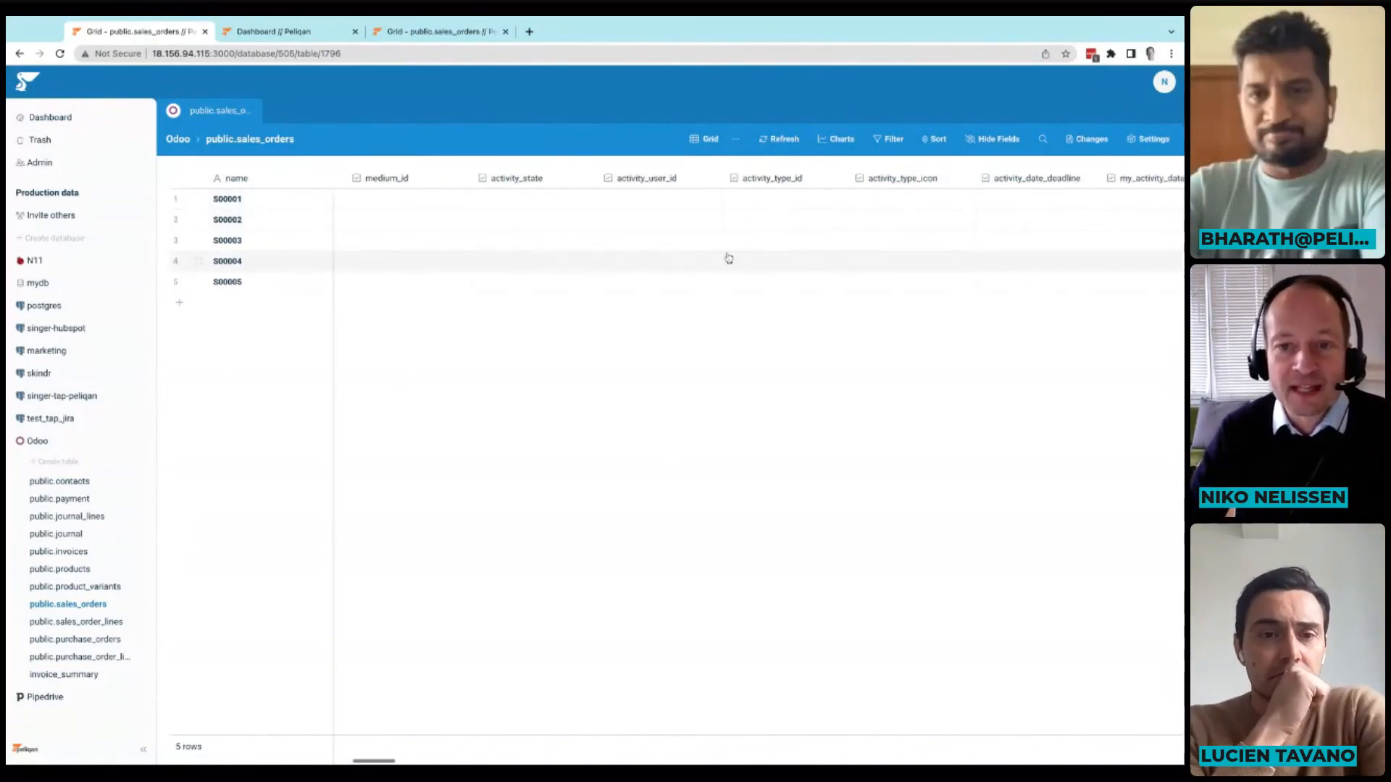
In the app.eu.peliqan.io workspace, expand the N11 database and look through the records of its public.orders table
left_click(400, 36)
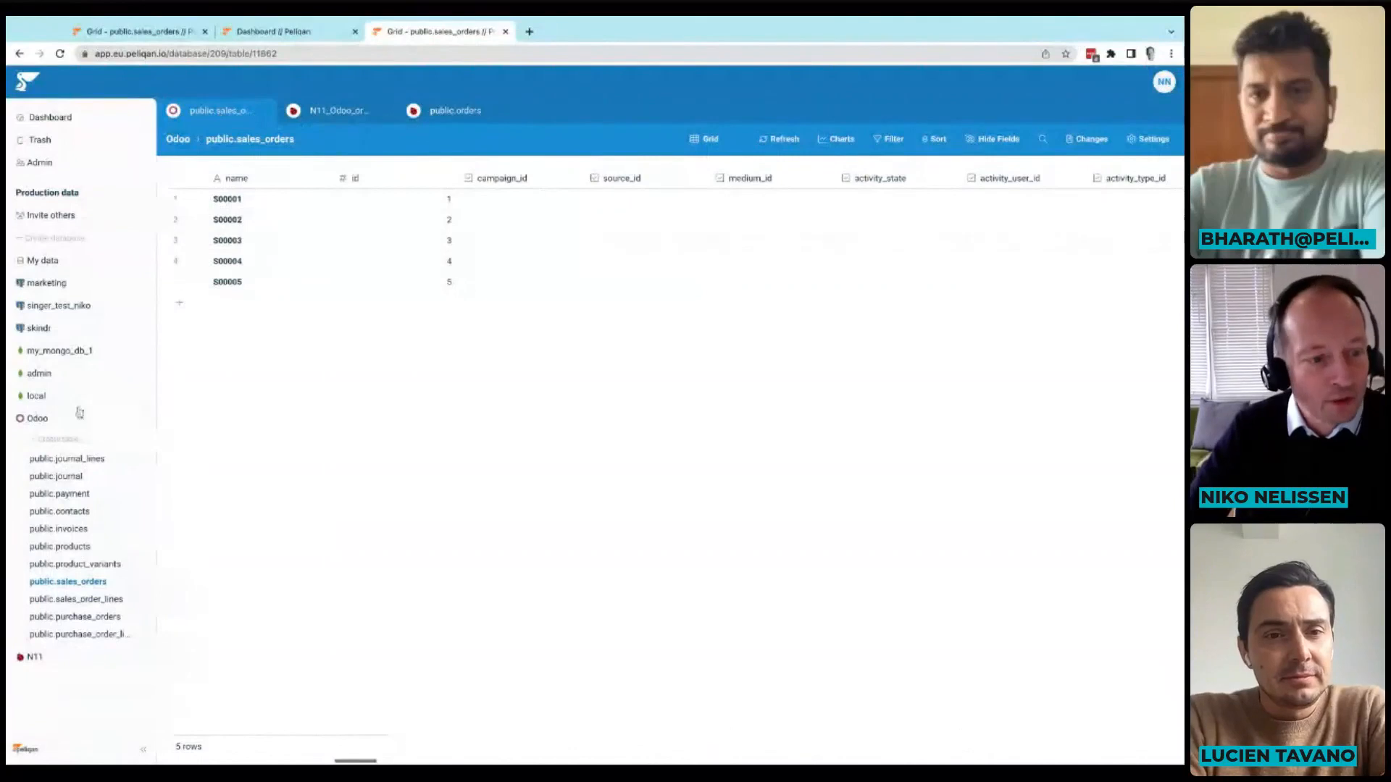
left_click(35, 659)
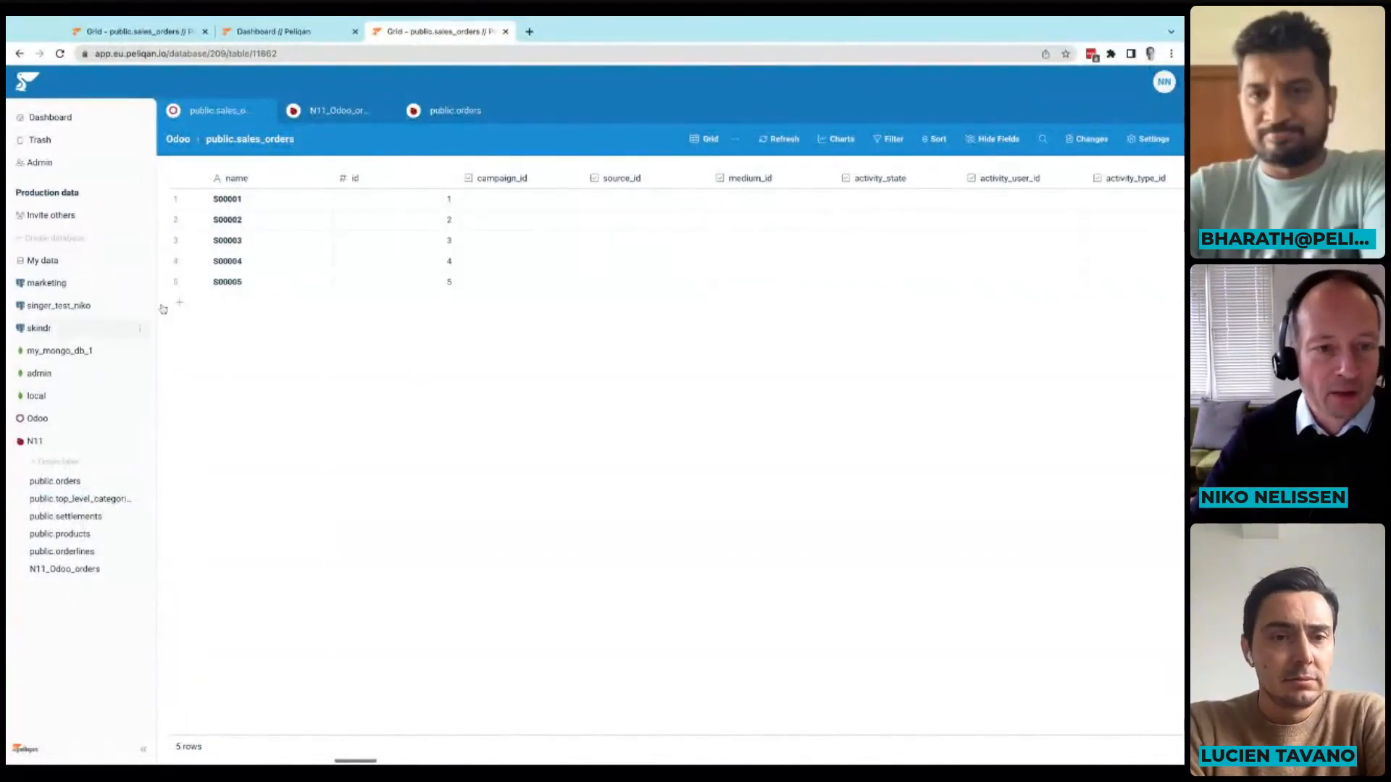
left_click(441, 110)
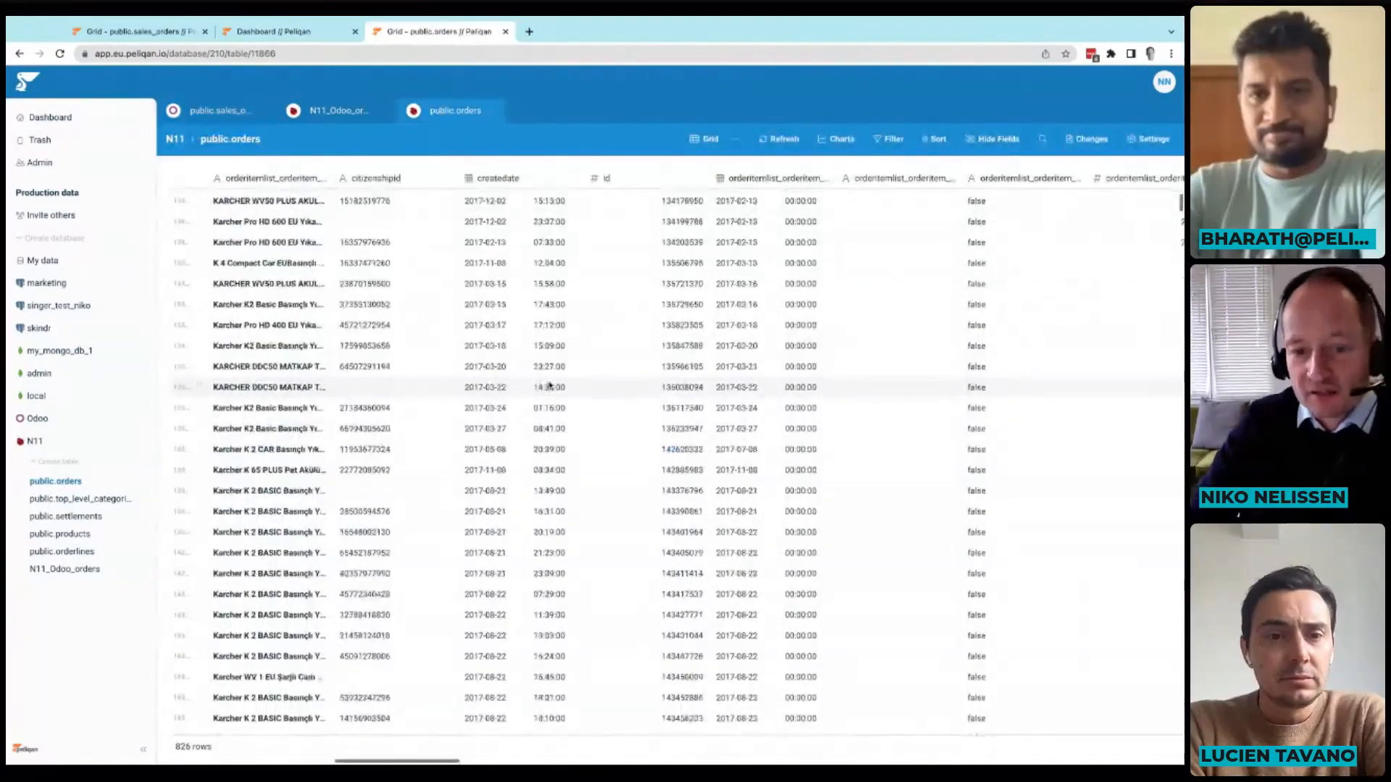
scroll(547, 386, "down", 2)
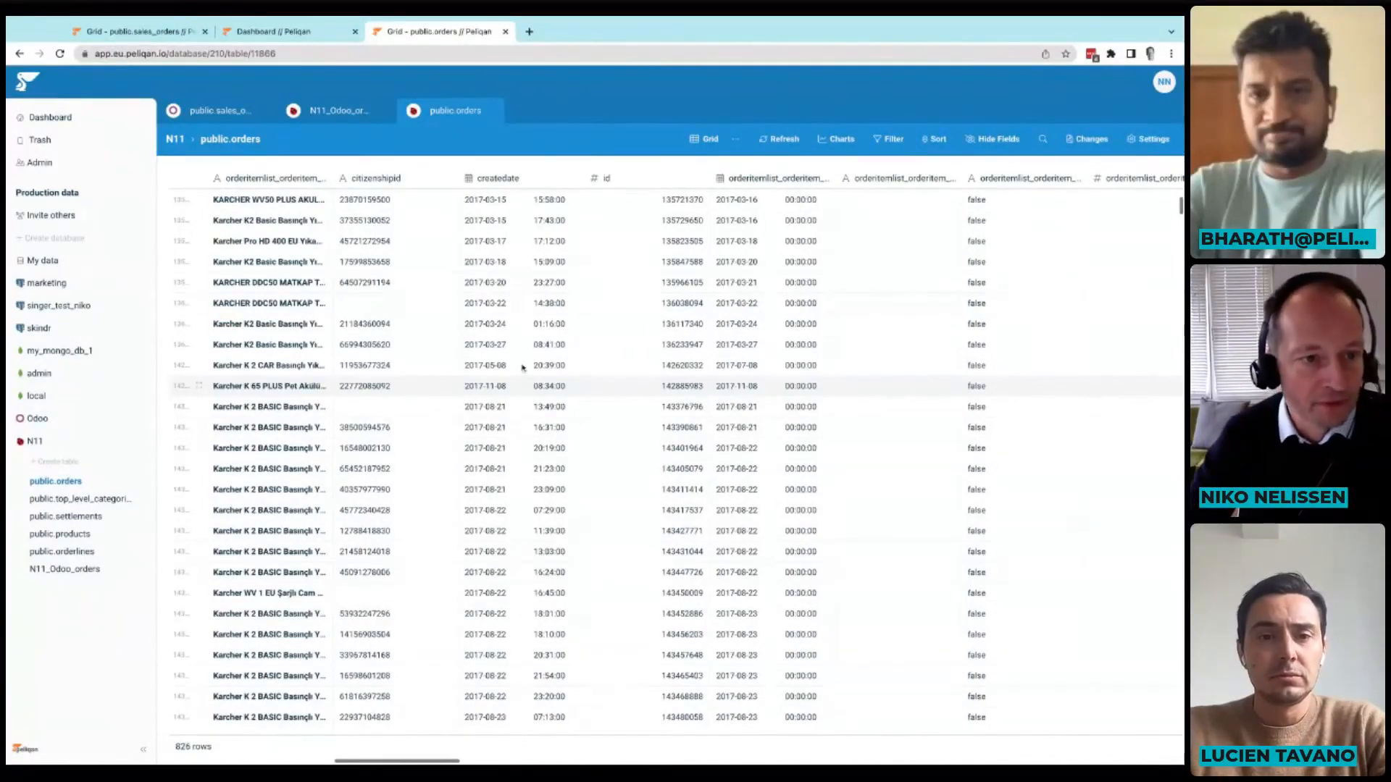
View the Odoo sales orders table, and examine how the N11_Odoo_orders query joins N11 orders with Odoo sales orders
left_click(218, 110)
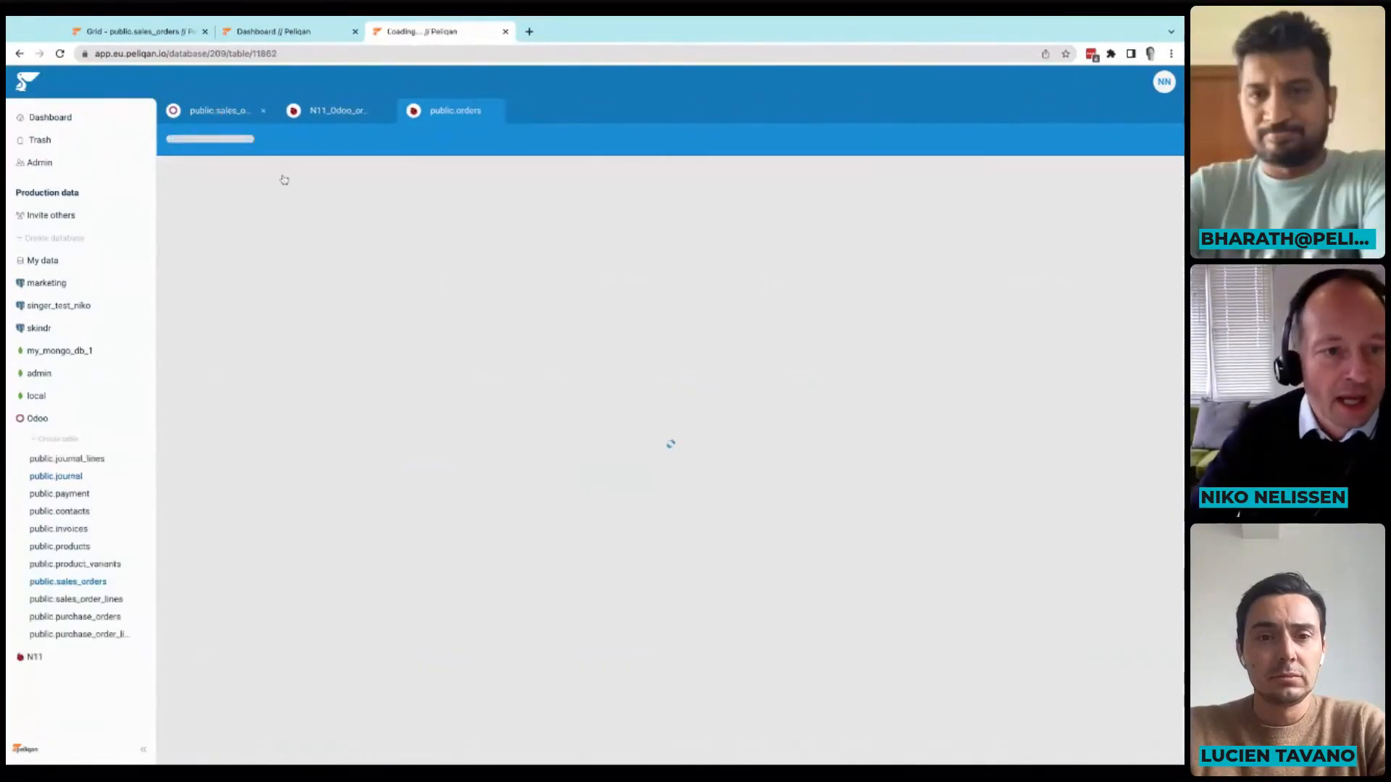
left_click(340, 111)
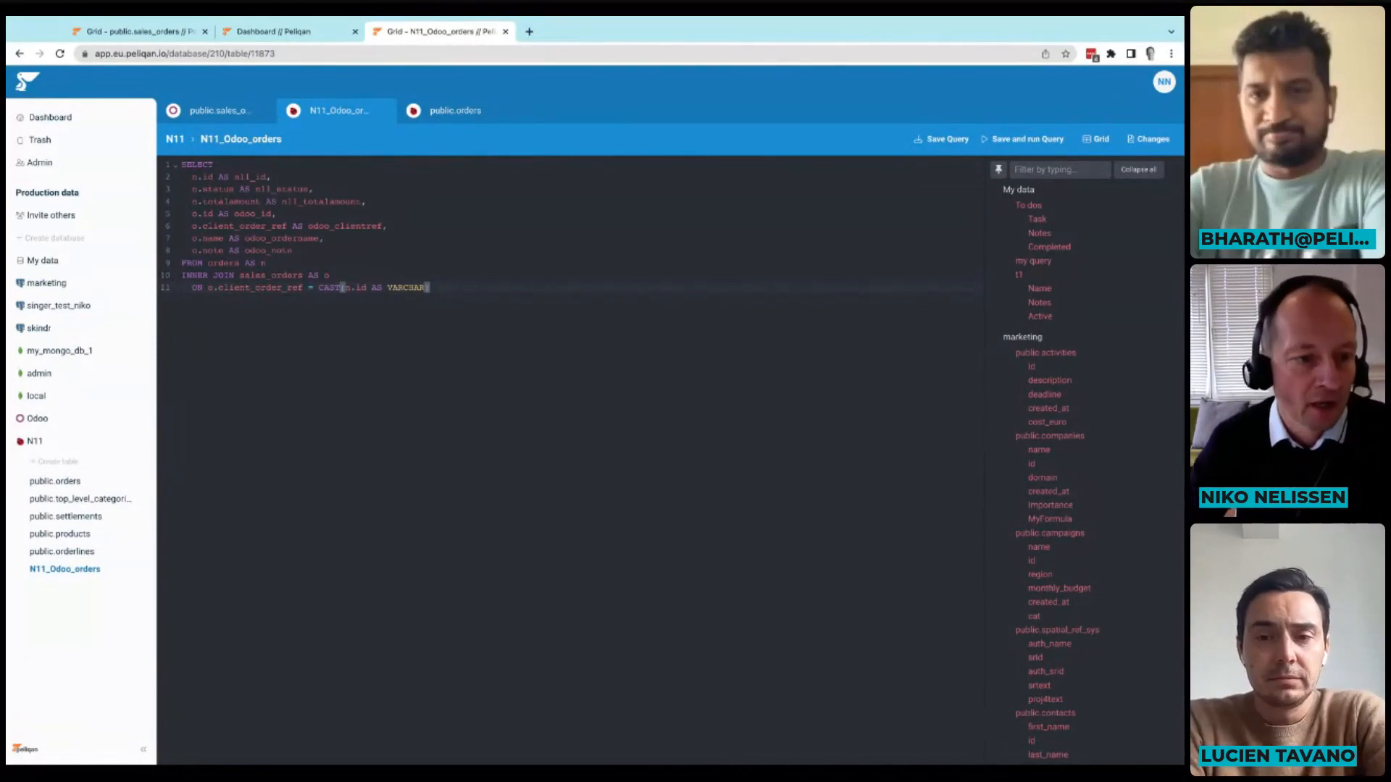
left_click(212, 278)
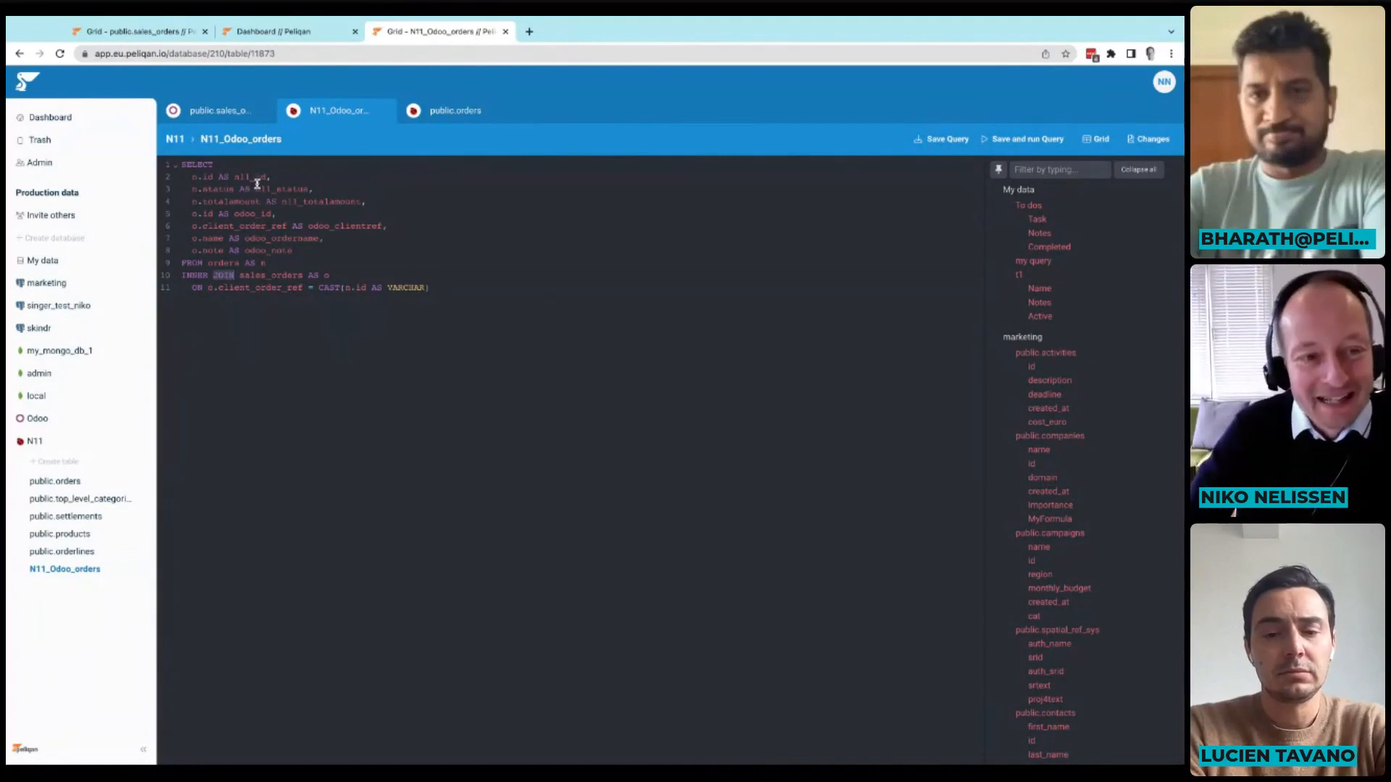
left_click_drag(341, 189, 366, 287)
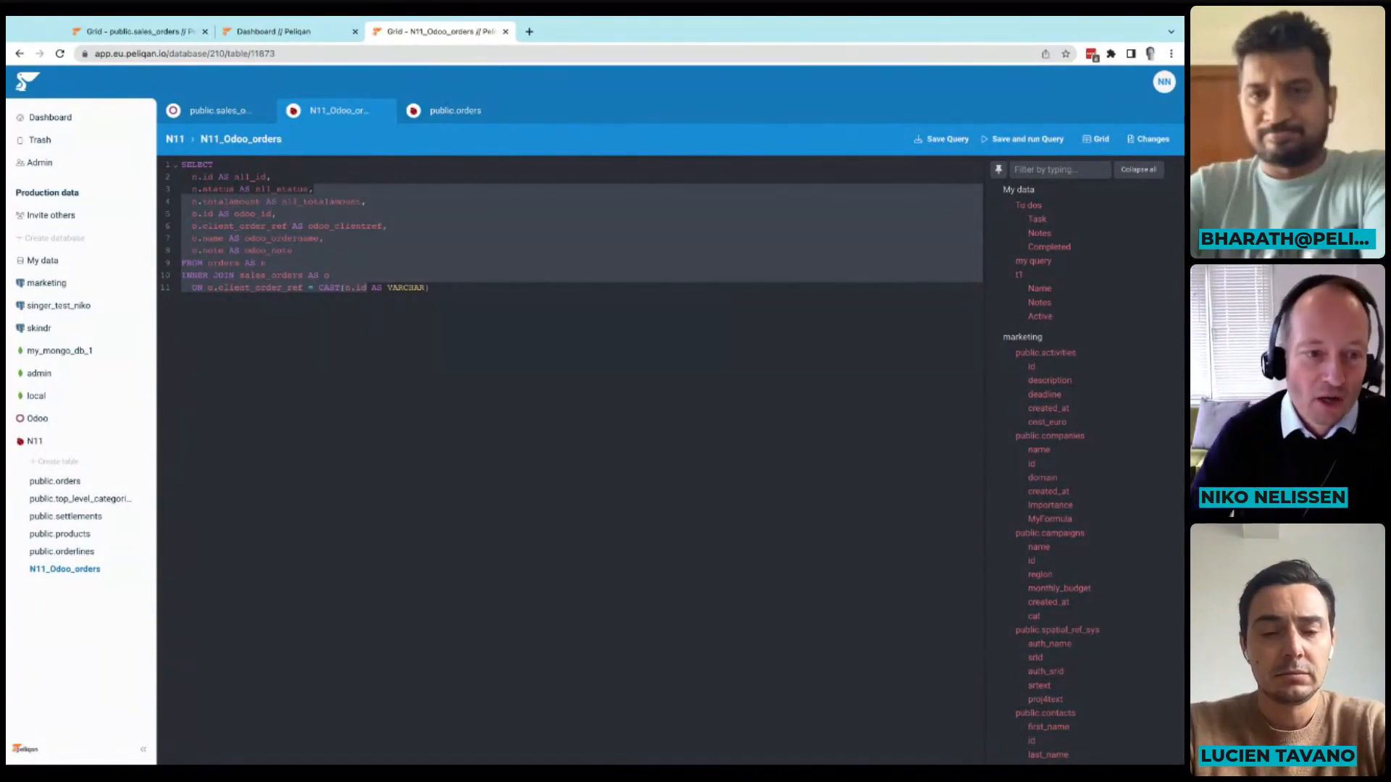
left_click(377, 274)
Save and run the N11_Odoo_orders query and show its results in the full grid view
left_click(1029, 142)
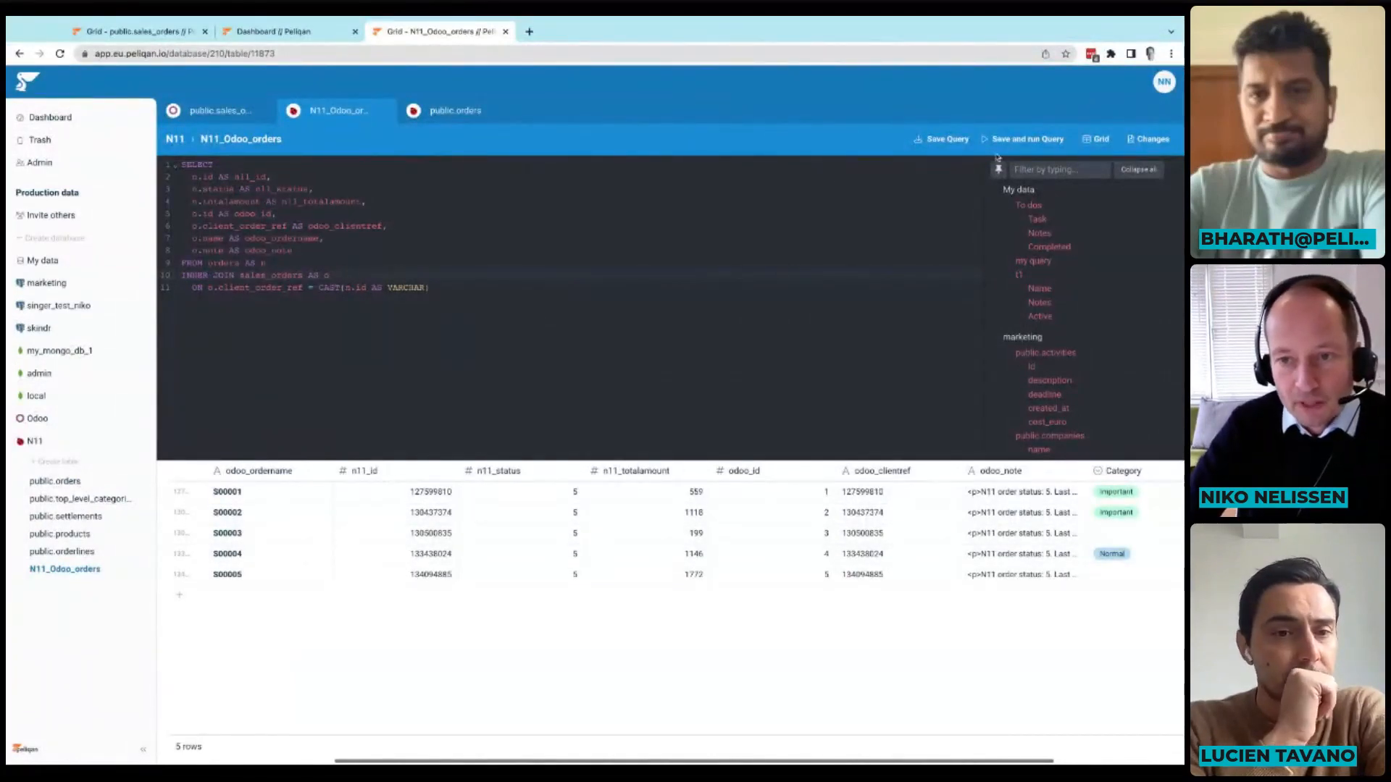
left_click(1091, 140)
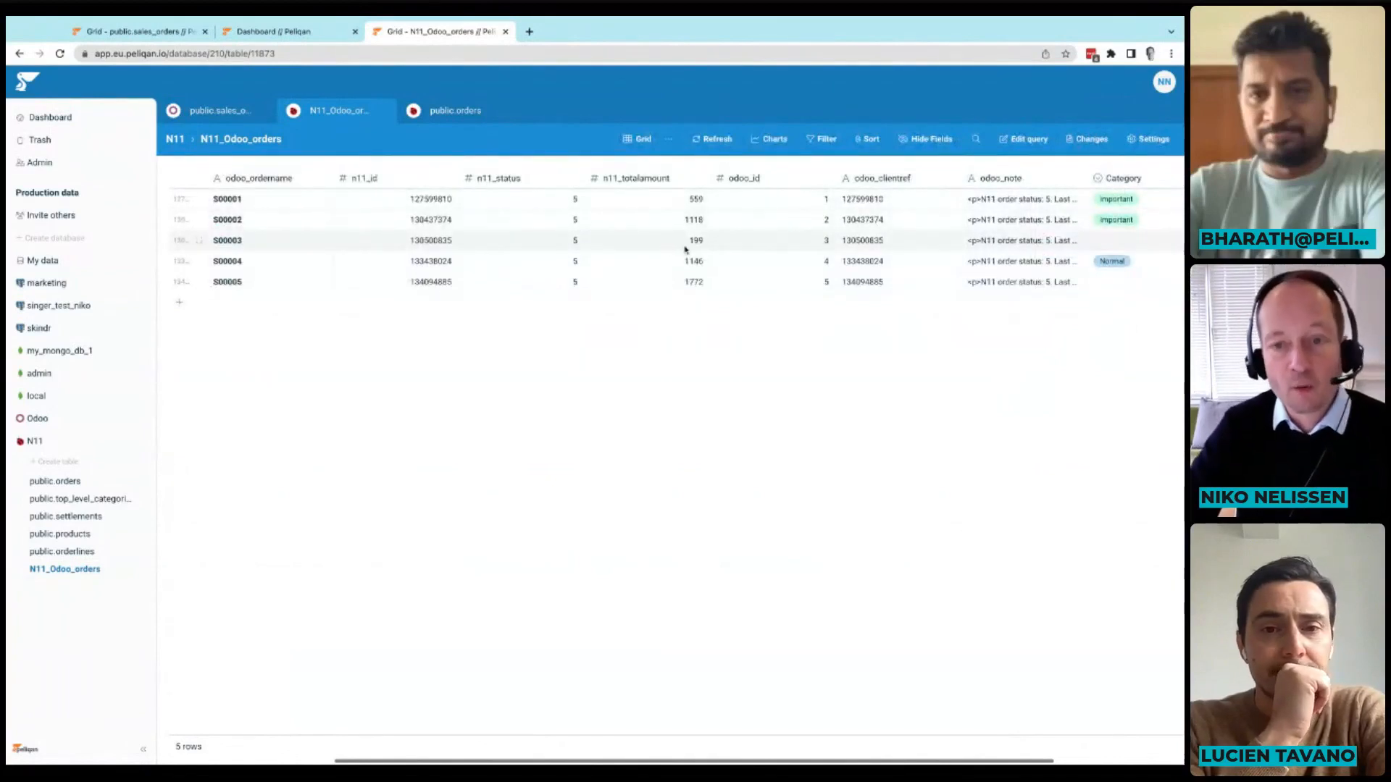
scroll(679, 237, "right", 5)
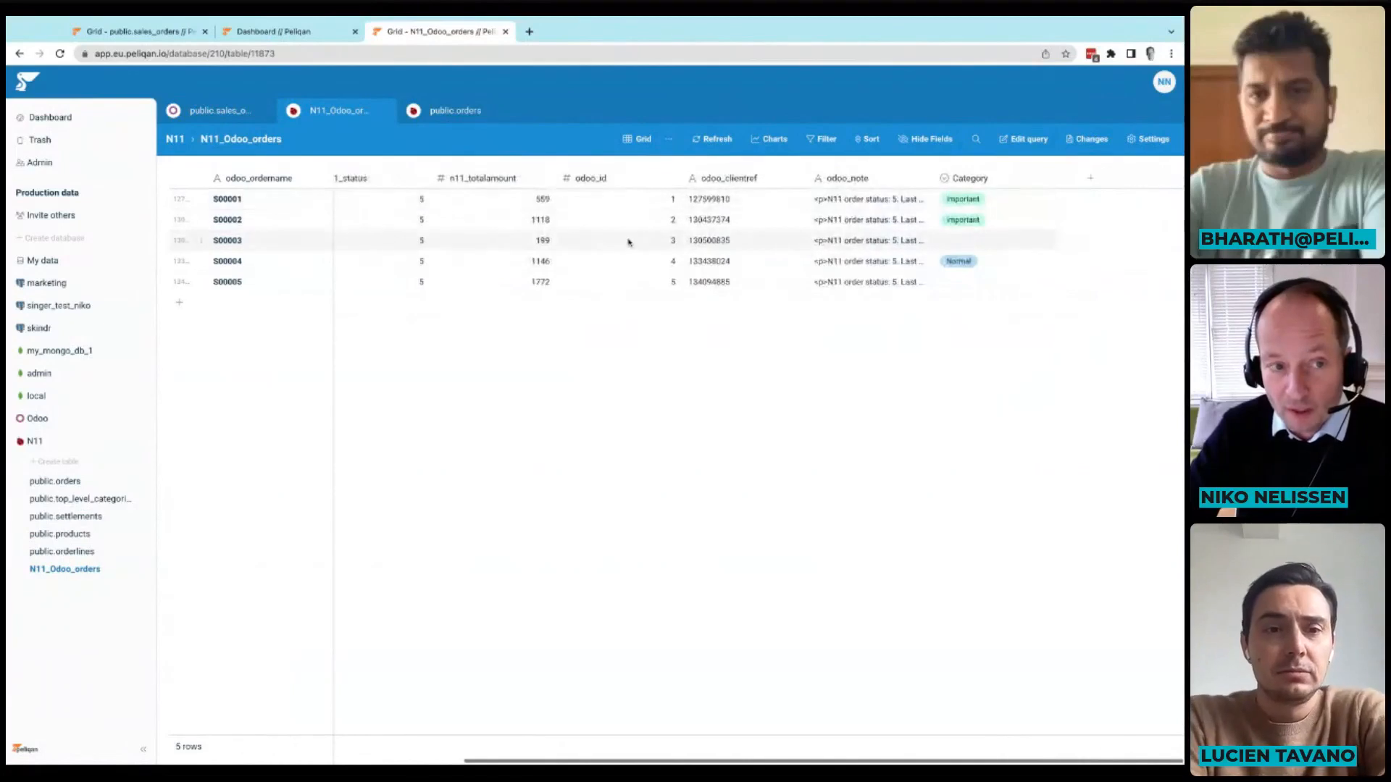
Look through the field types available for a new column in the N11_Odoo_orders grid
left_click(1088, 181)
left_click(1046, 257)
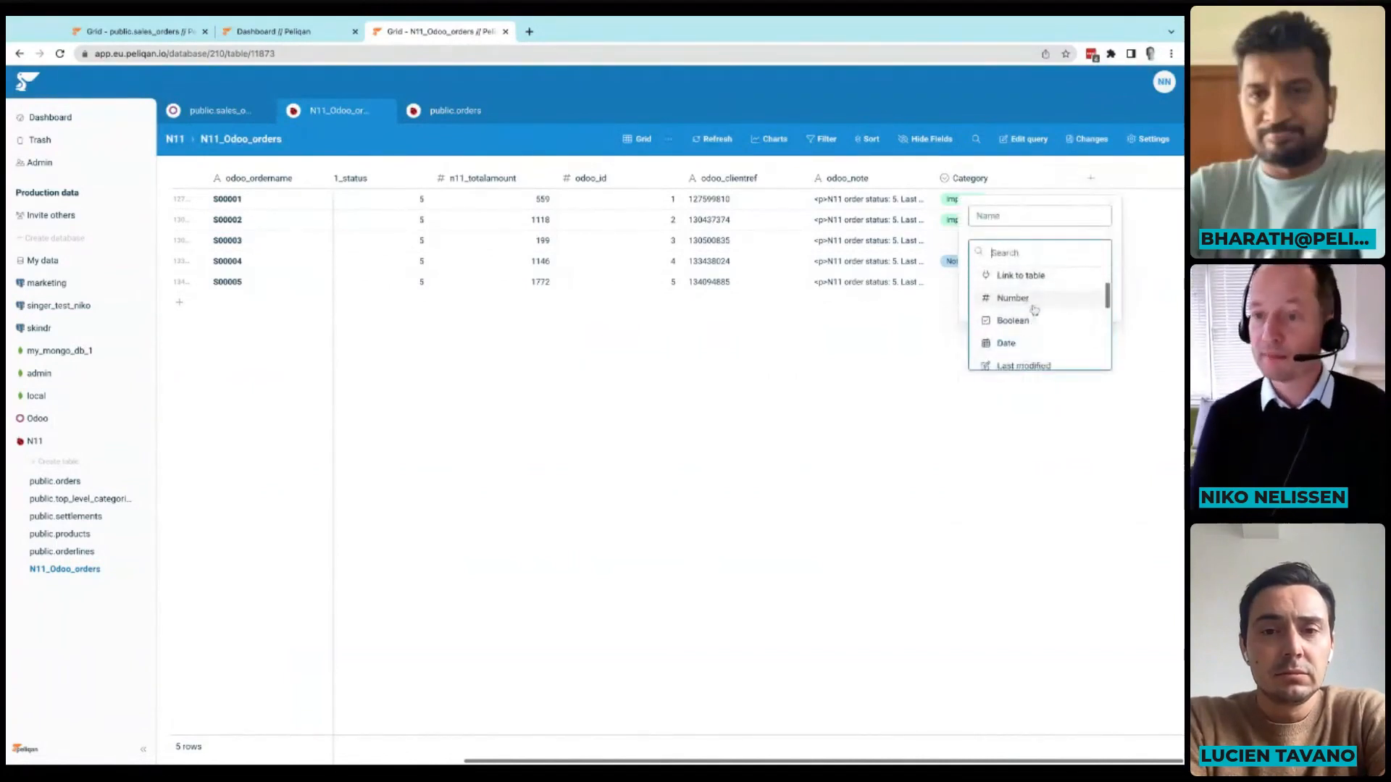
scroll(1026, 326, "down", 3)
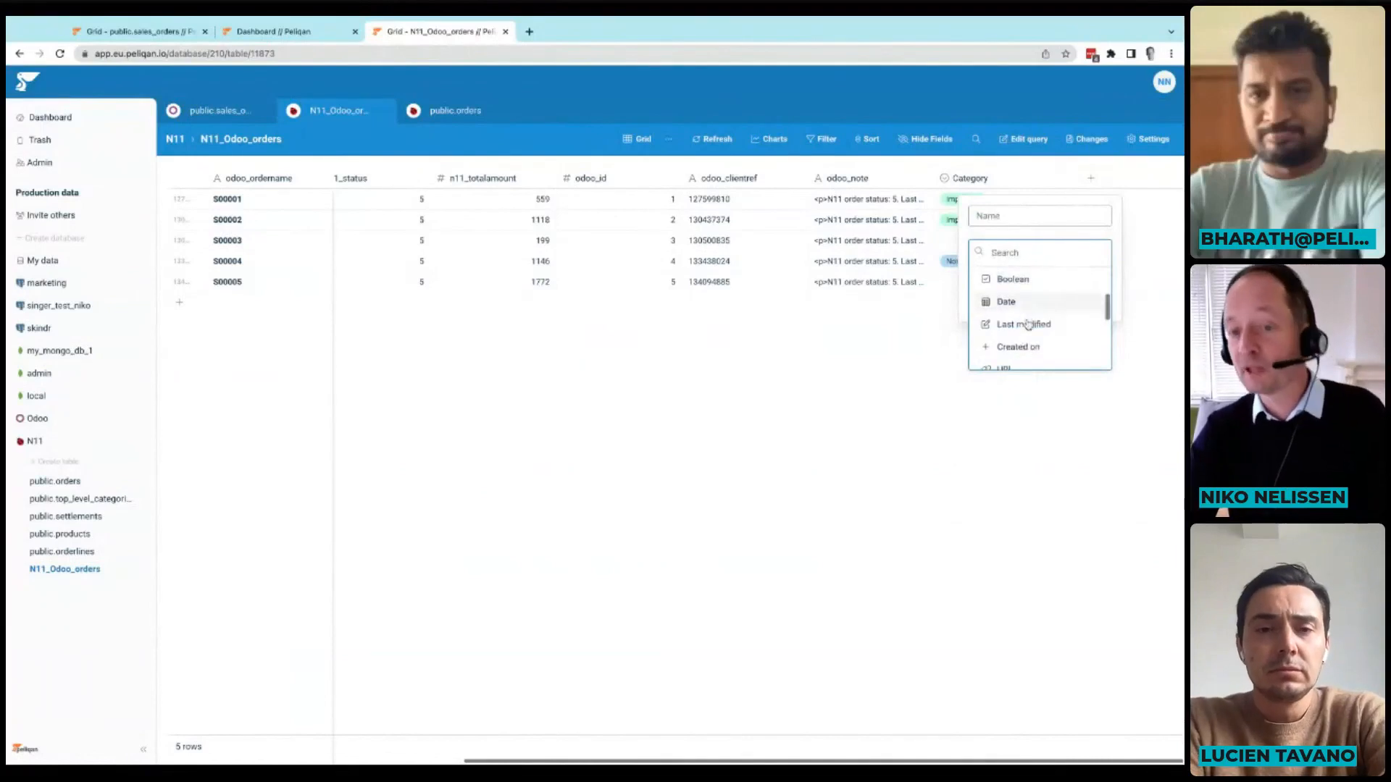
left_click(942, 346)
Add a light yellow "Not imported" option to the Category single-select field and assign it to order S00003
left_click(976, 182)
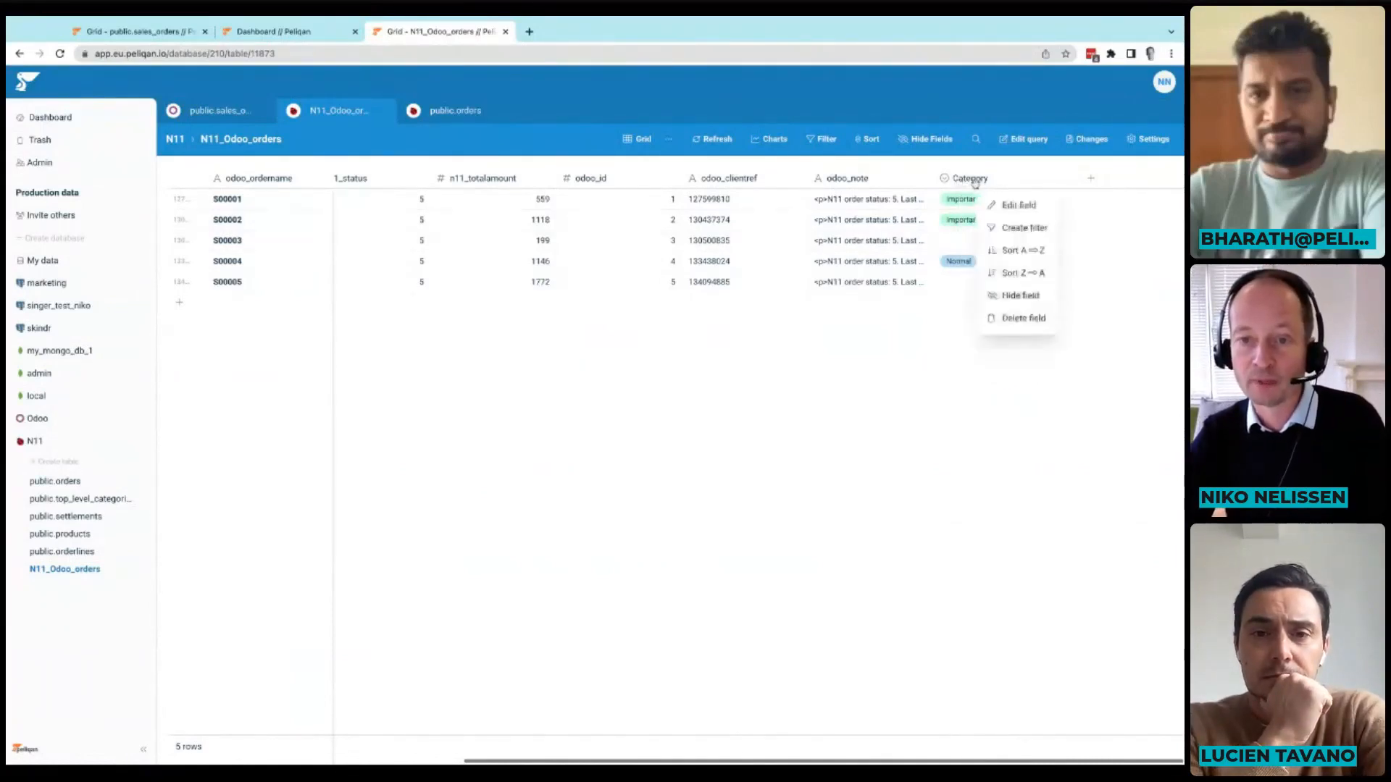
left_click(1068, 205)
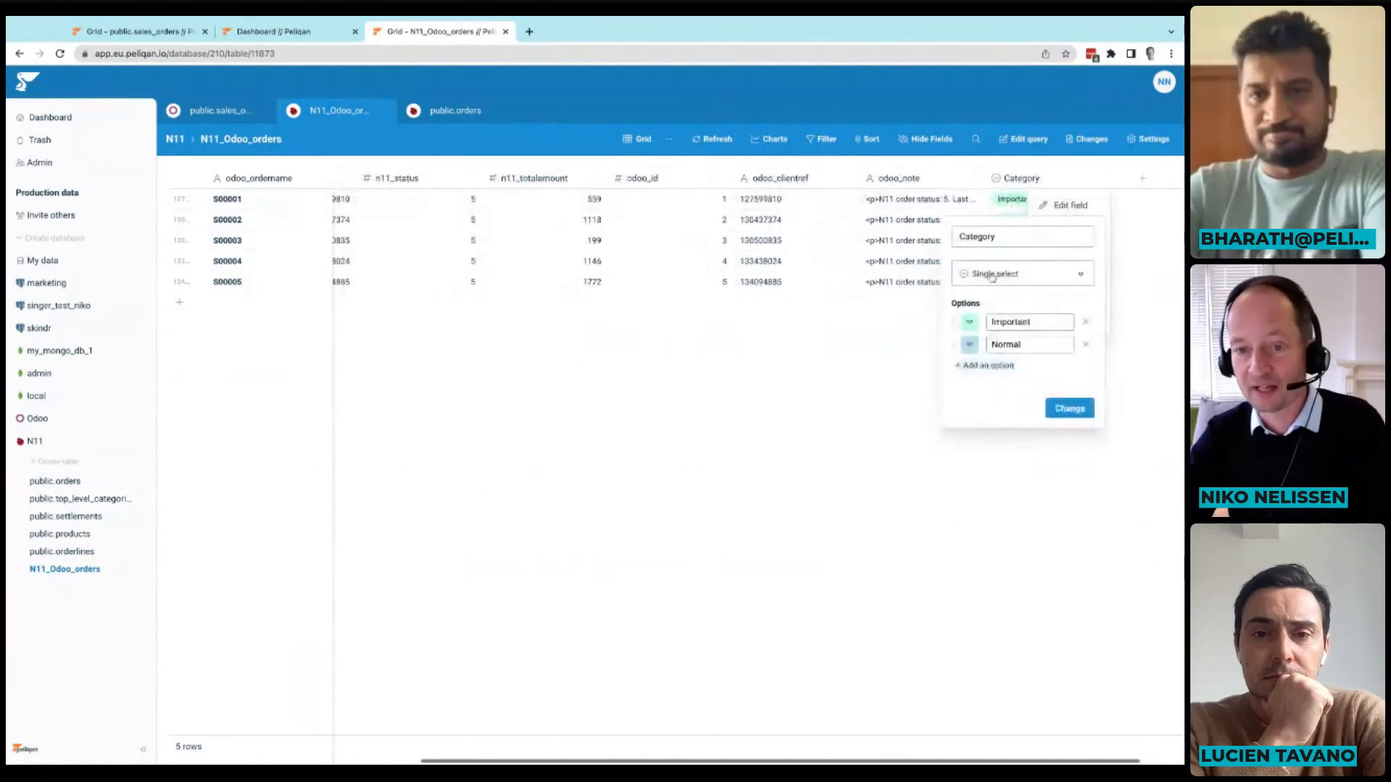
left_click(987, 366)
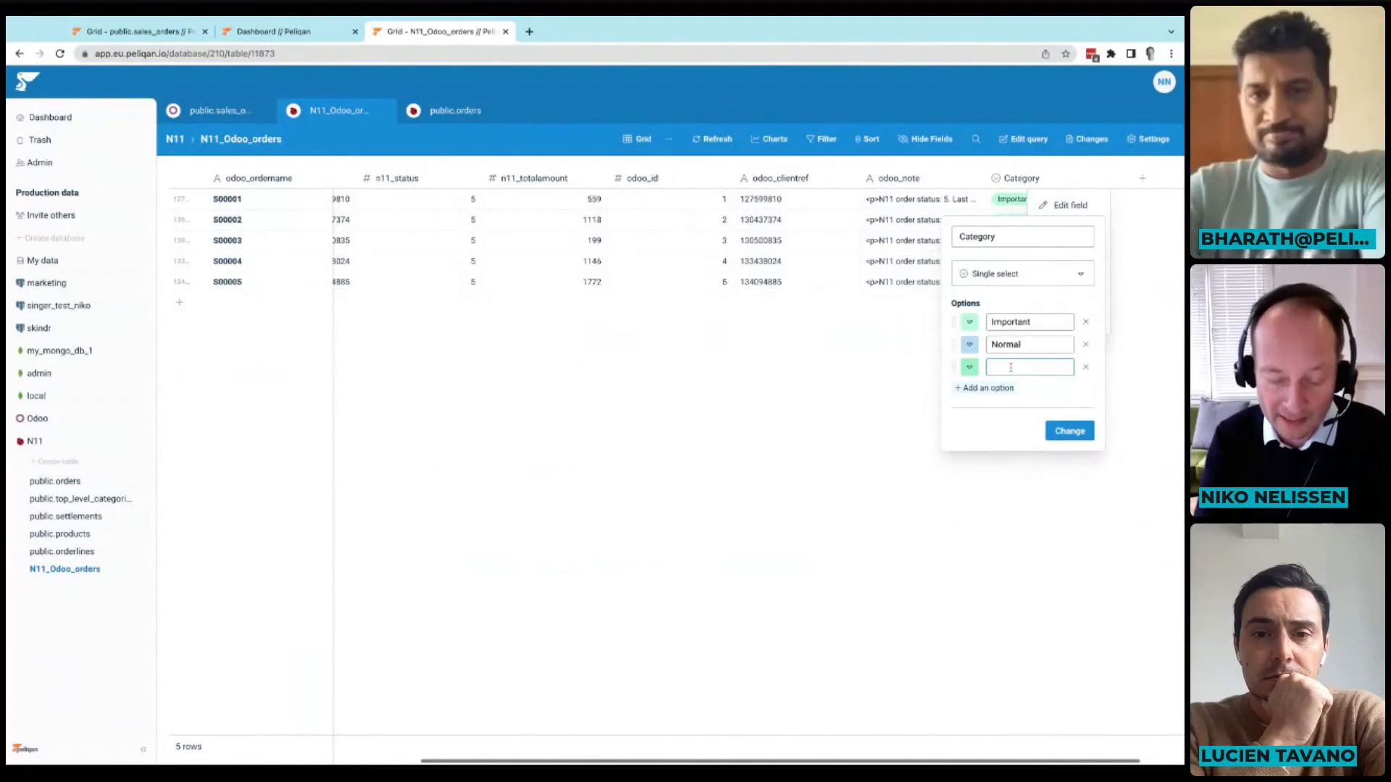
type("Not importa")
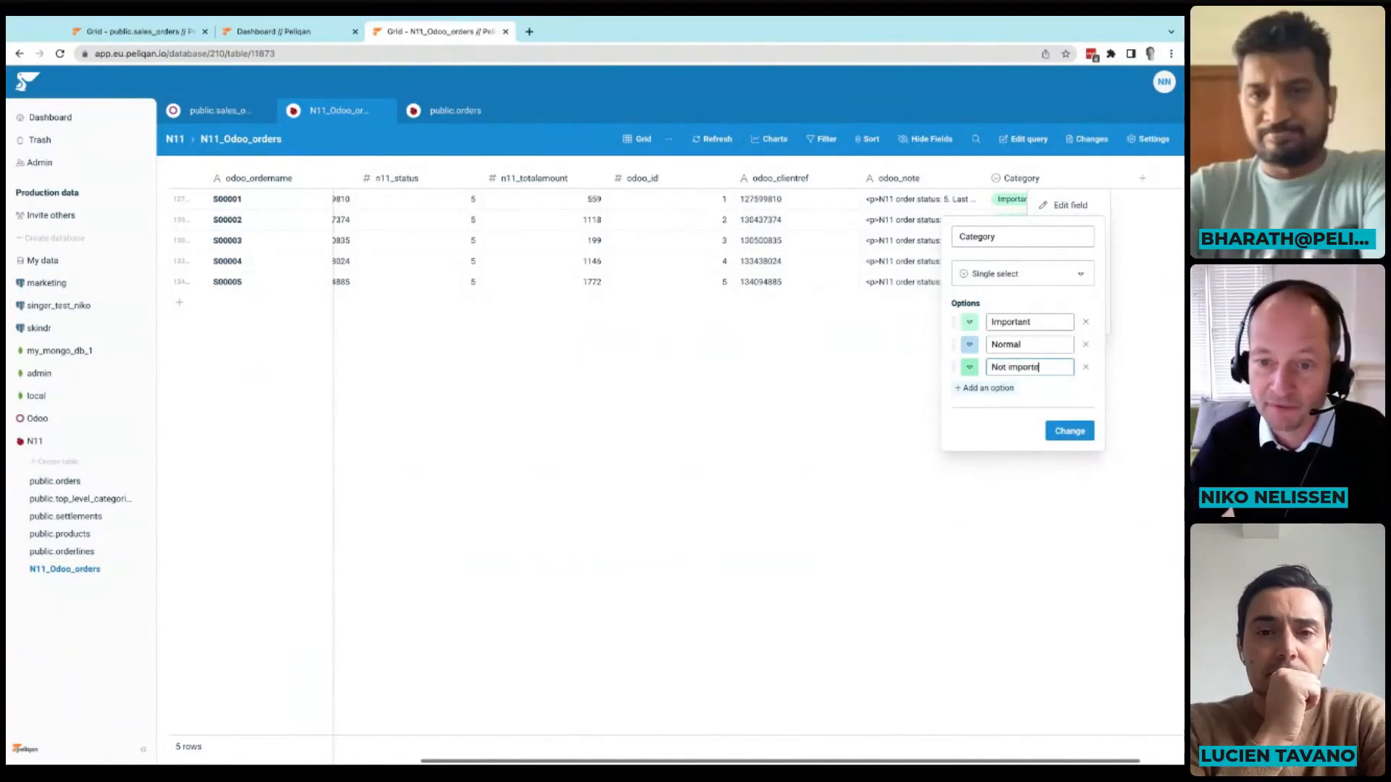
type("d")
left_click(969, 367)
left_click(1029, 417)
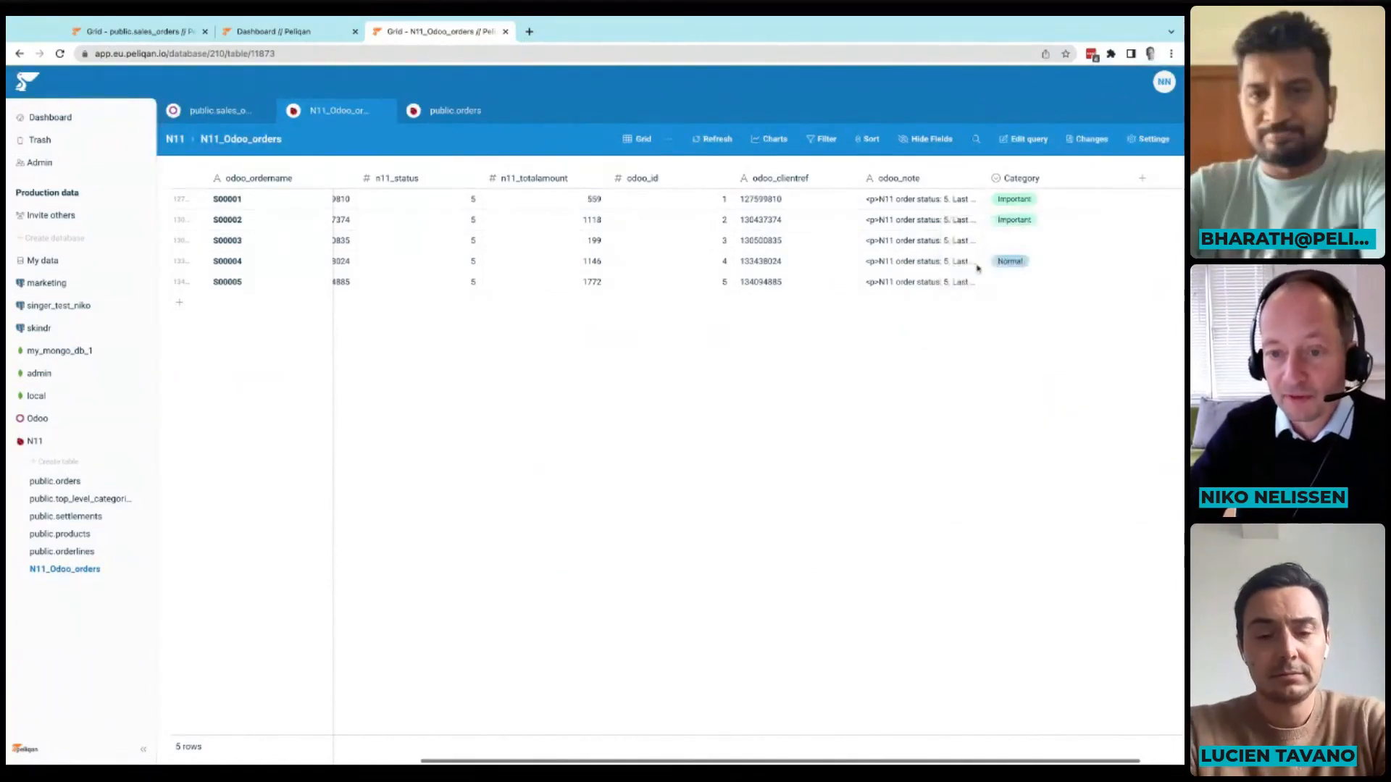
double_click(1035, 240)
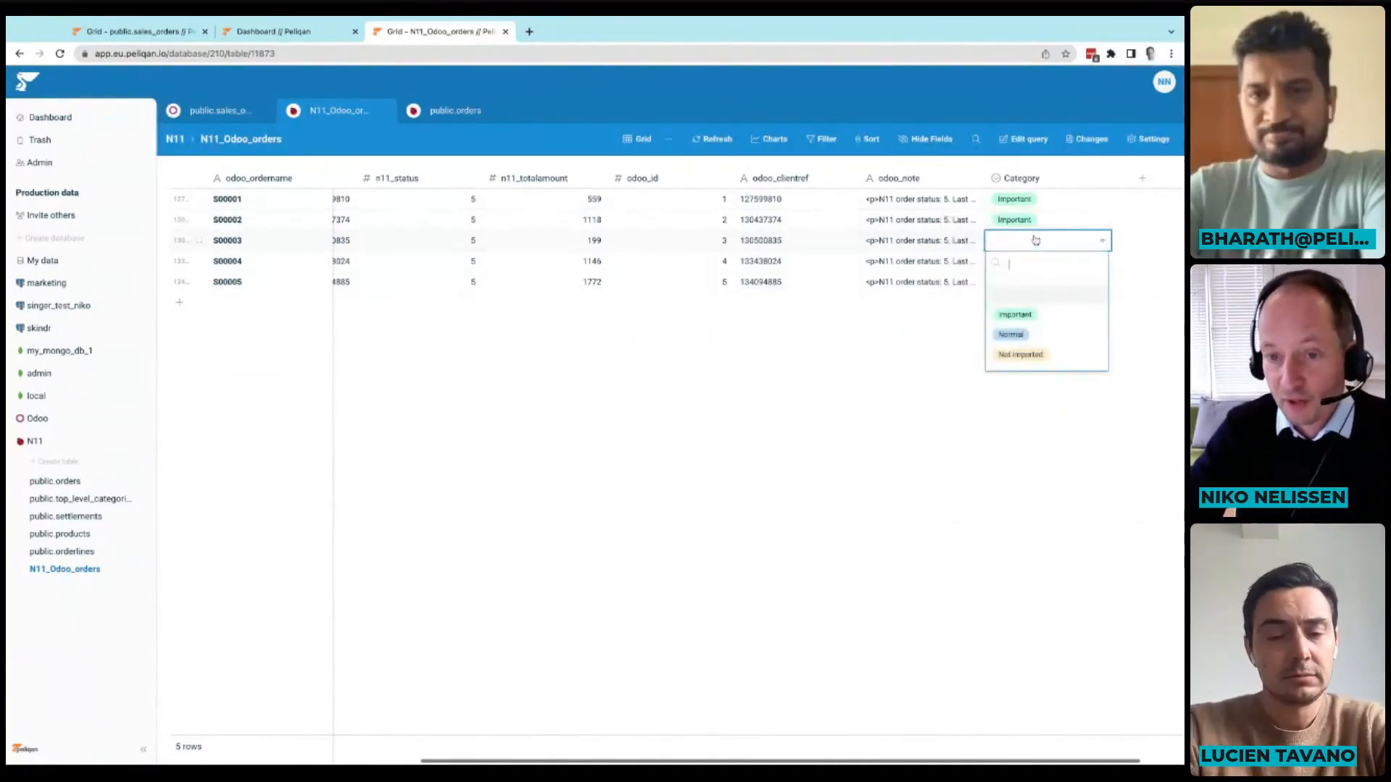
left_click(1020, 354)
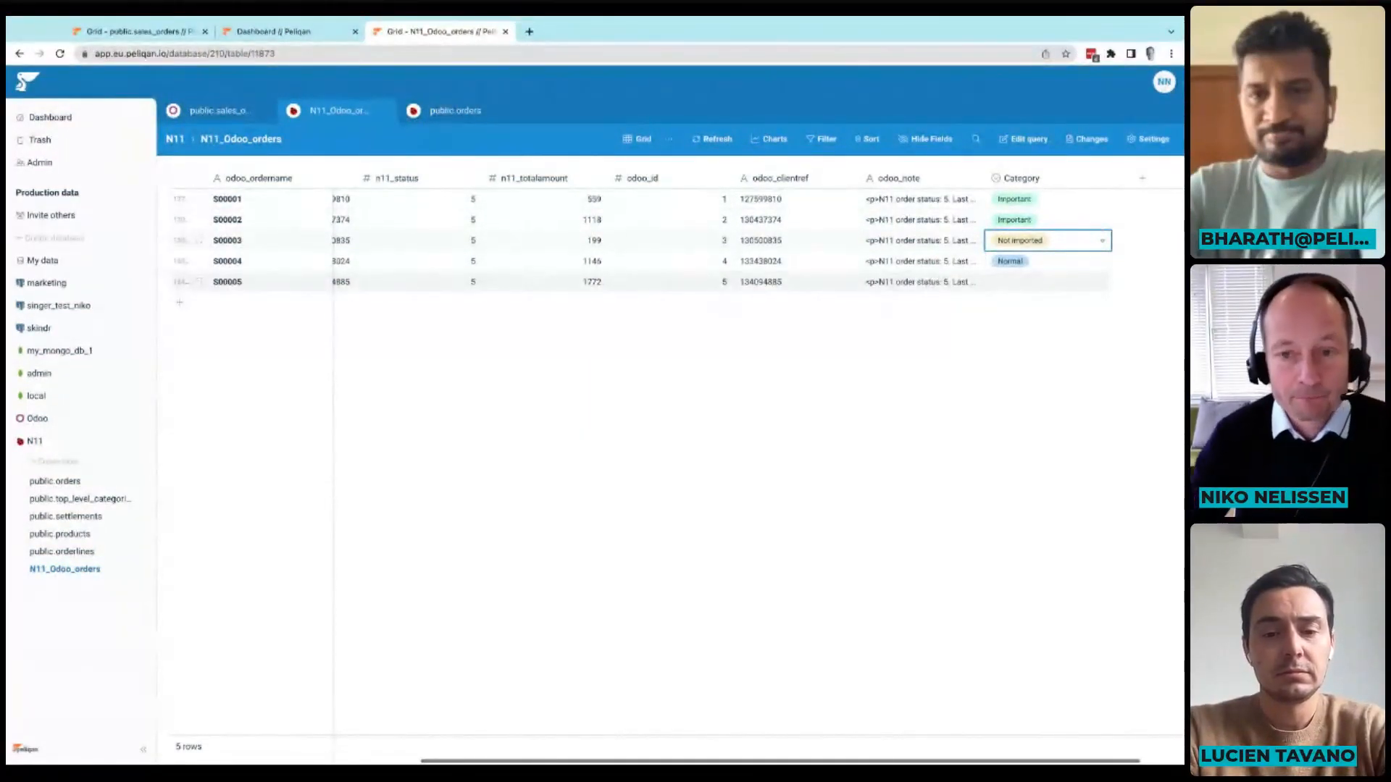
Begin a new Formula field after the Category column and open its formula editor to examine the available fields and functions
scroll(885, 255, "right", 1)
scroll(885, 255, "right", 2)
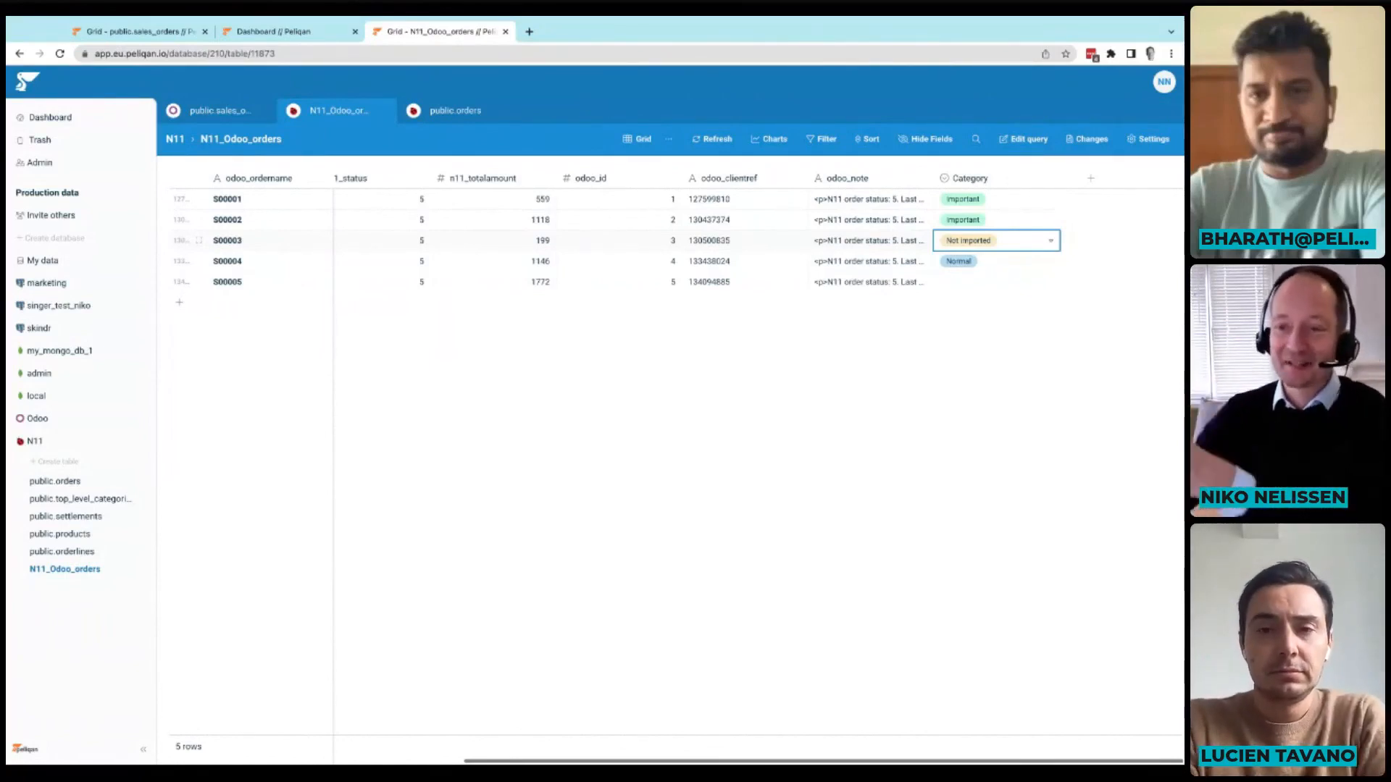
left_click(1091, 179)
left_click(1051, 253)
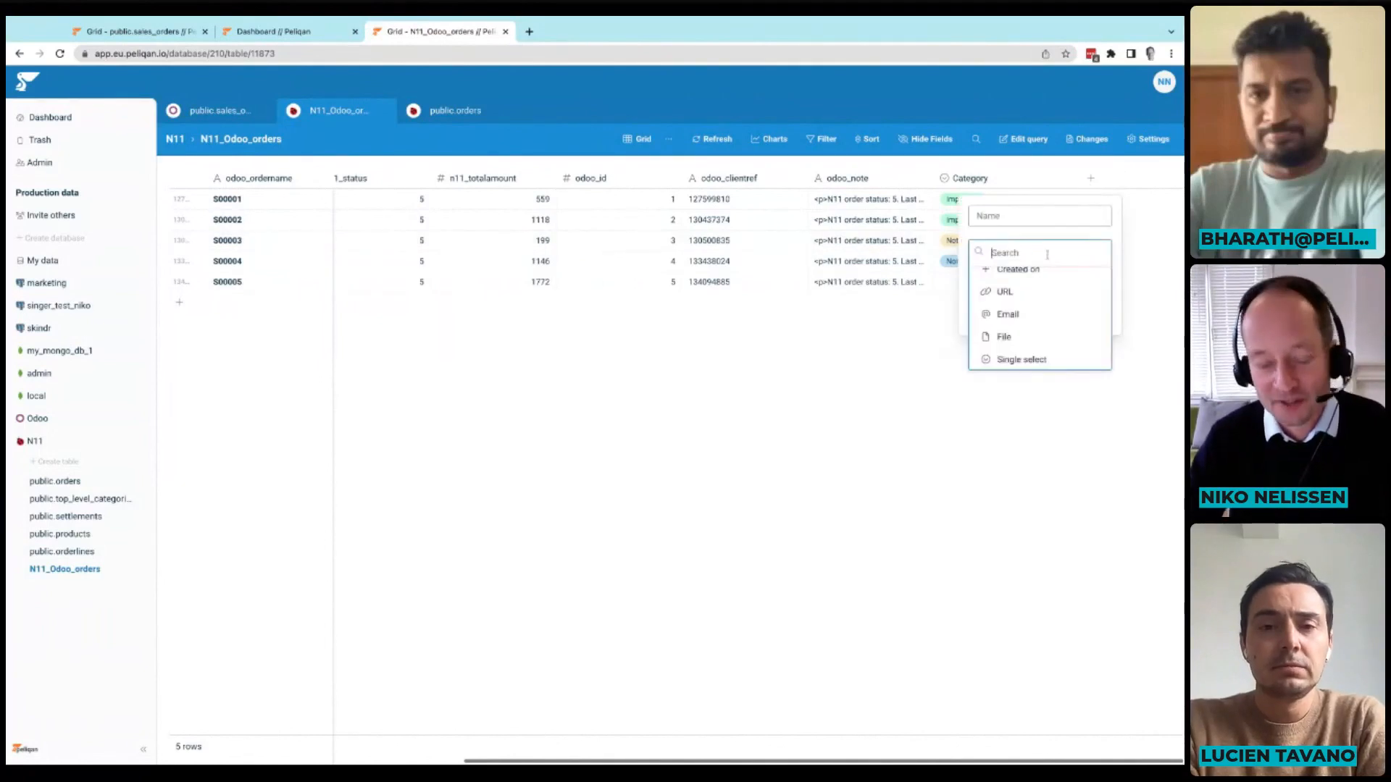
type("form")
left_click(1048, 276)
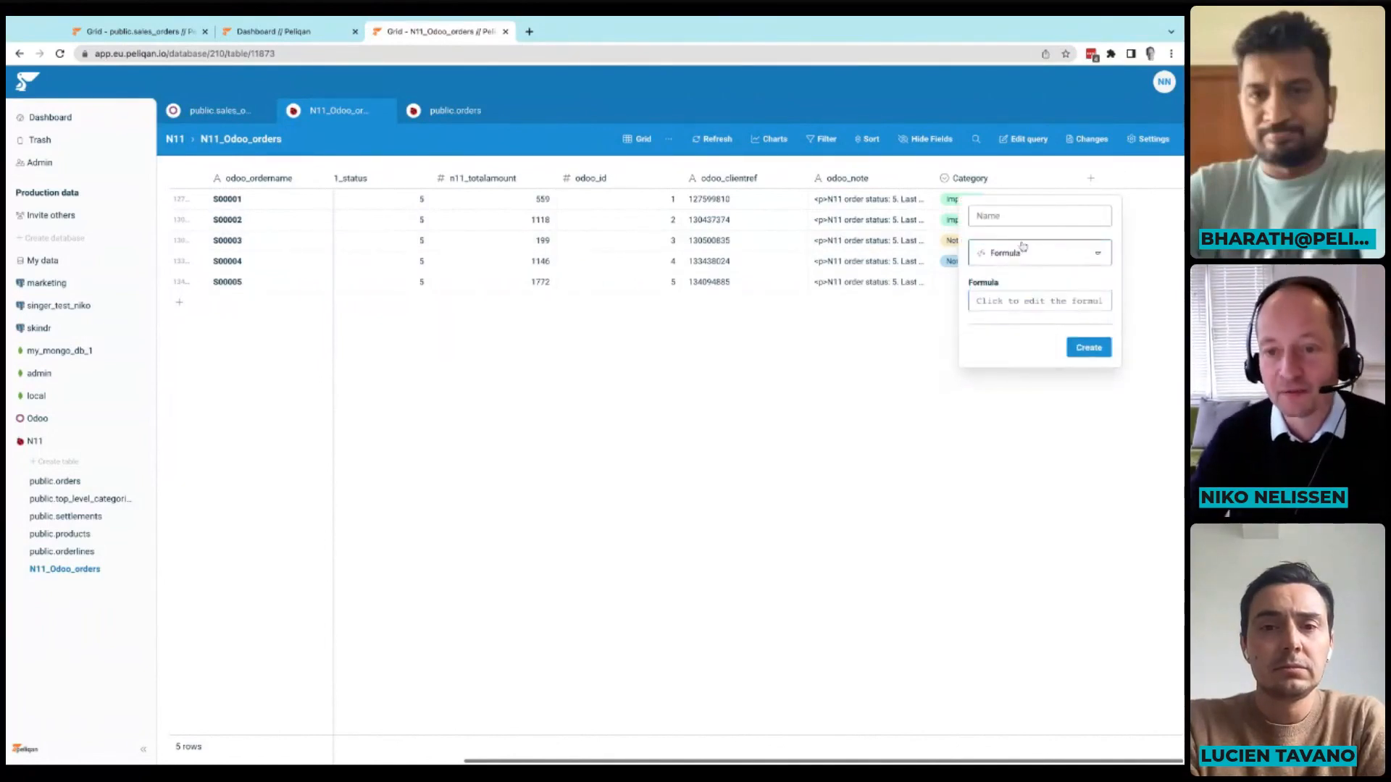
left_click(1001, 302)
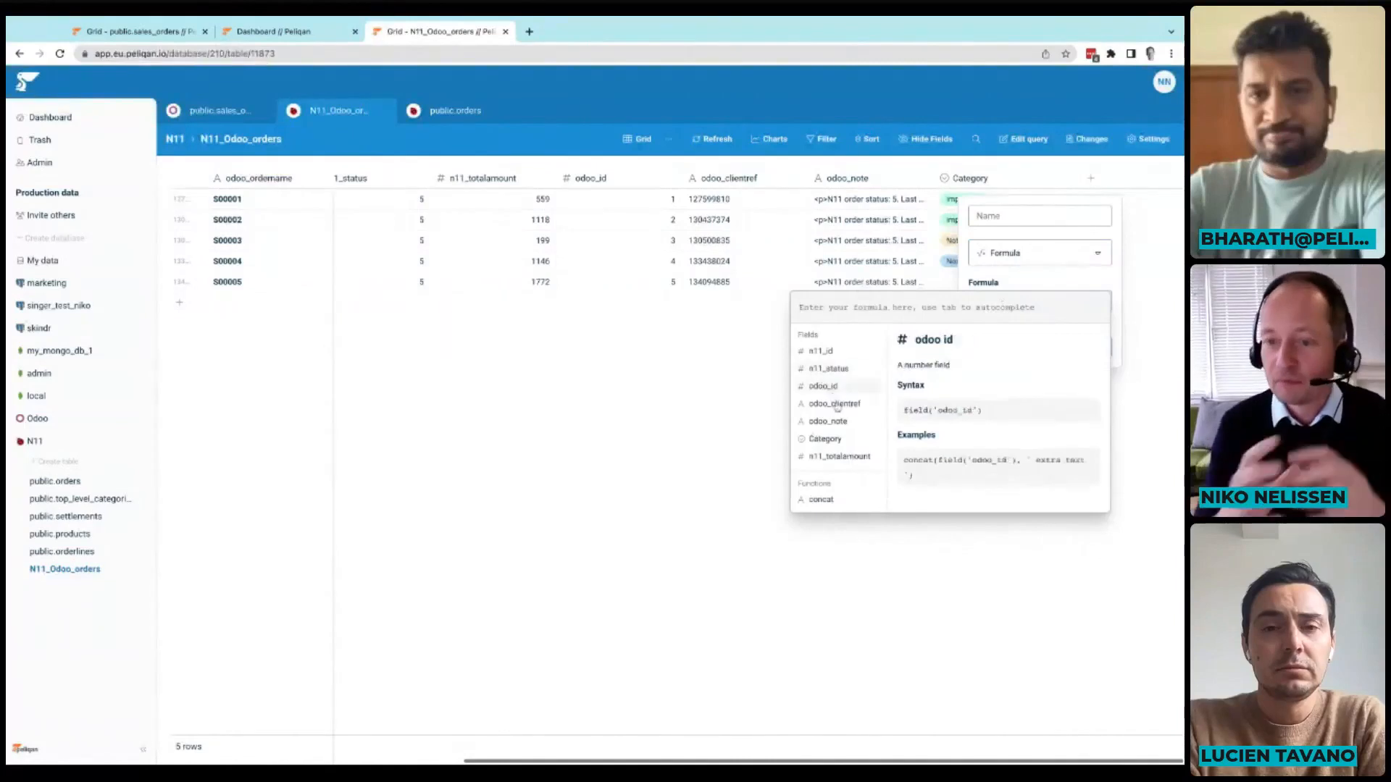
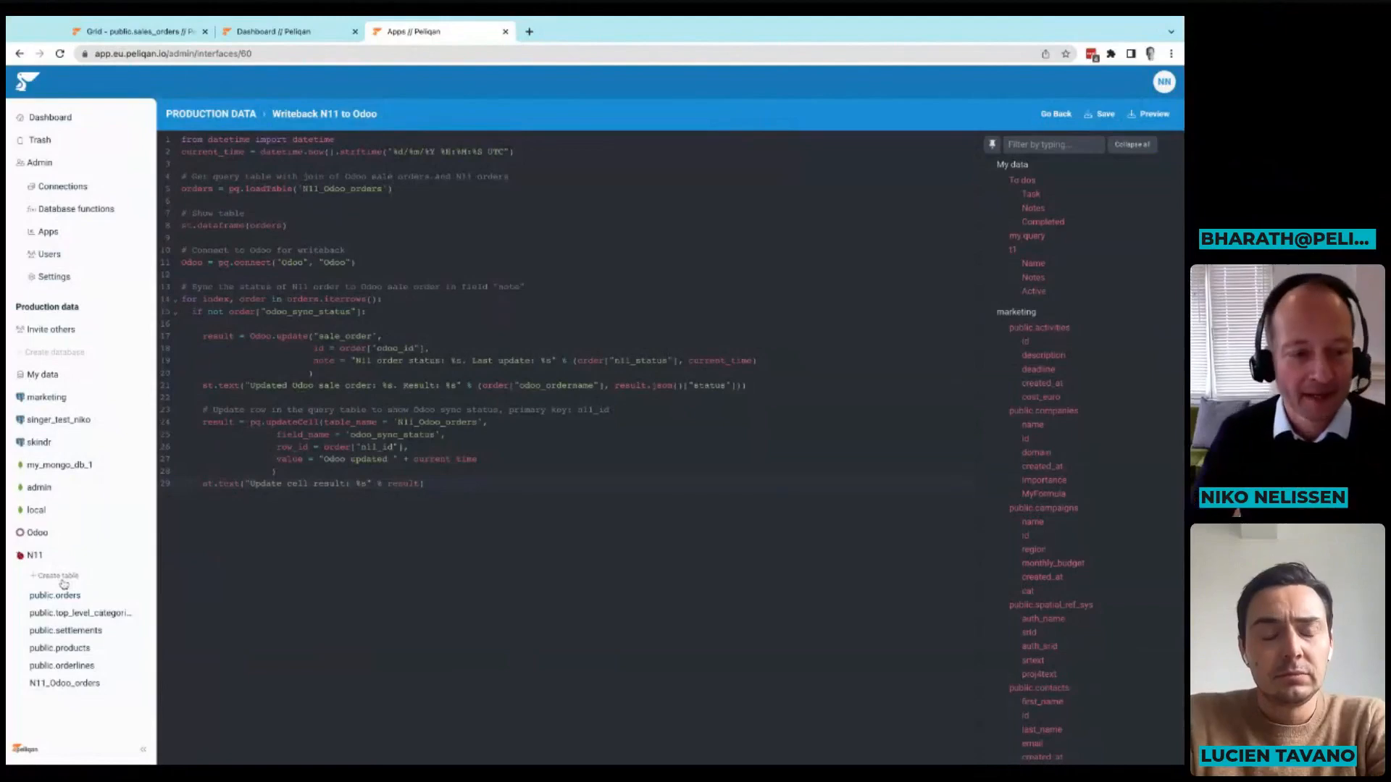
Create a new join table named Myjoin in the N11 database
left_click(58, 576)
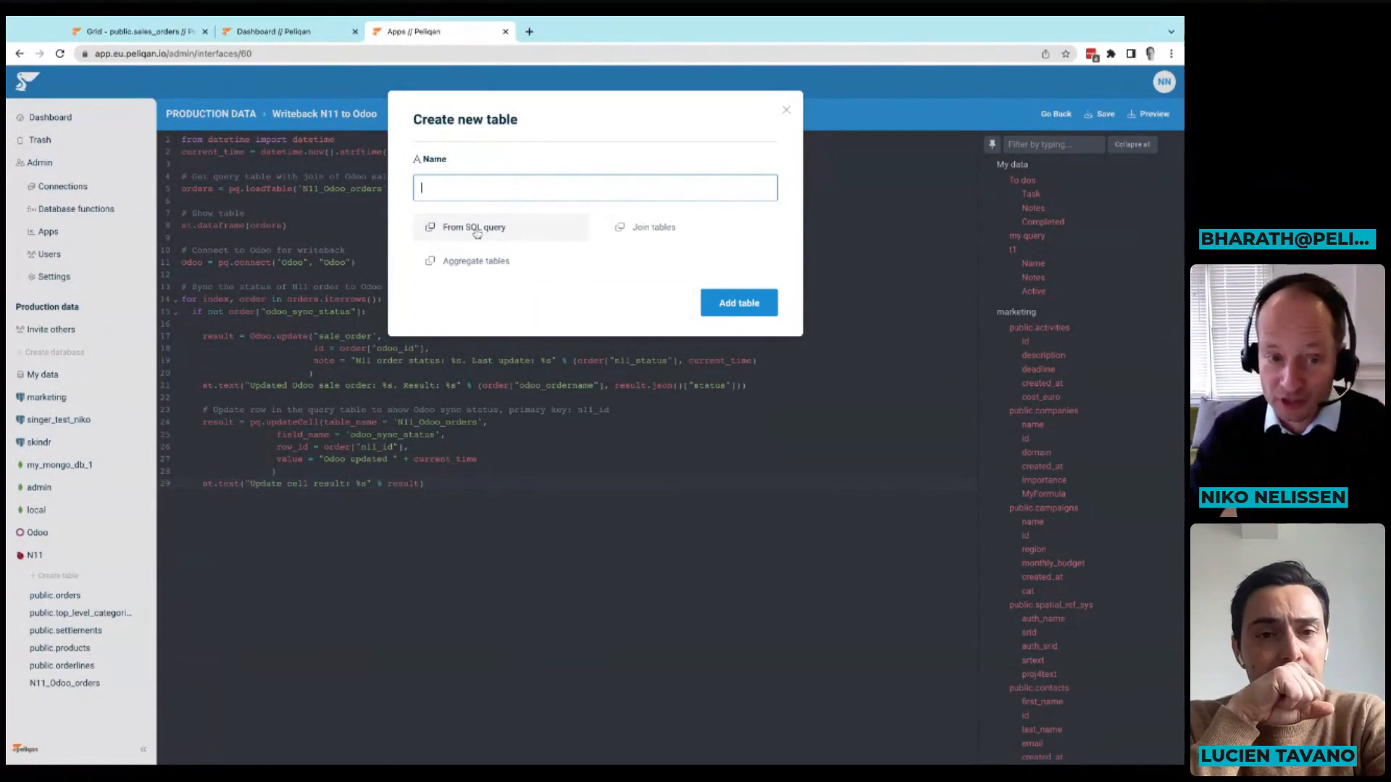
left_click(656, 227)
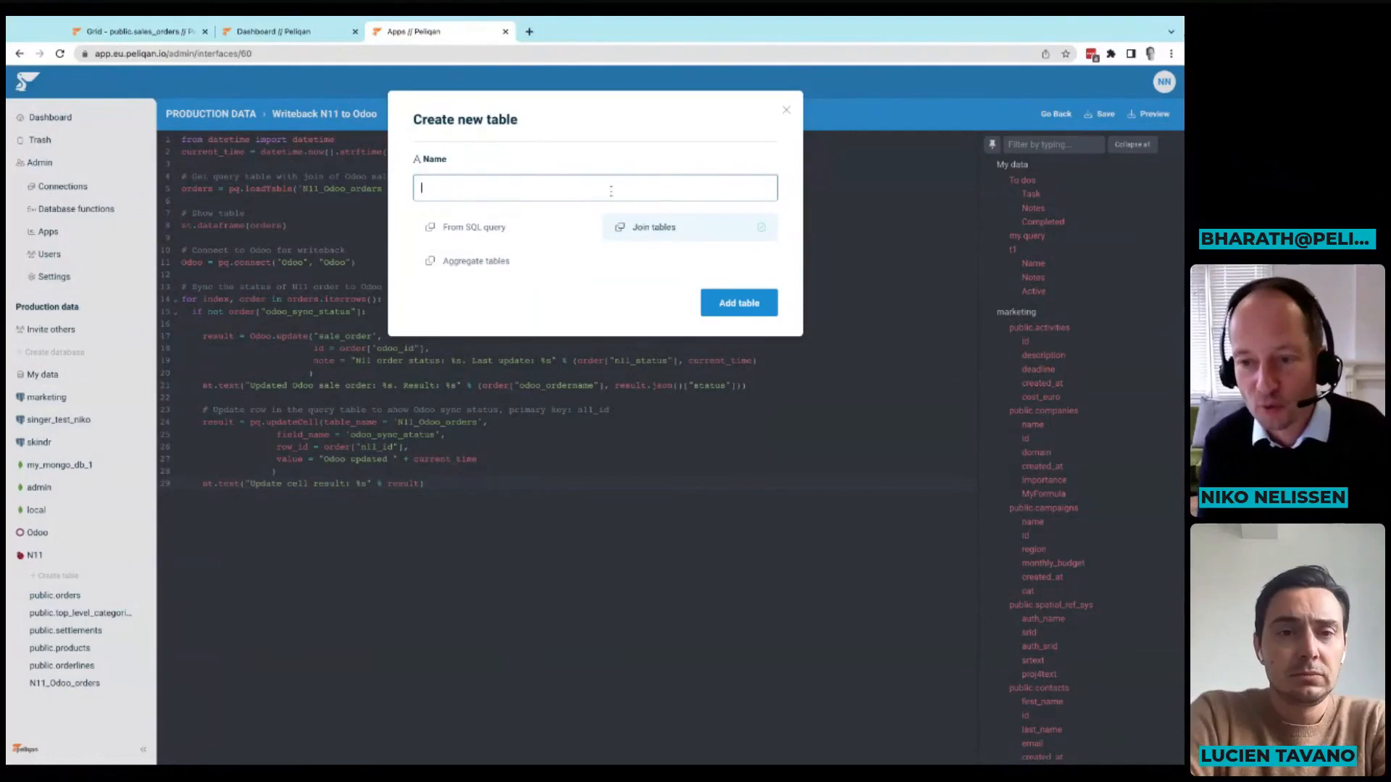
type("join")
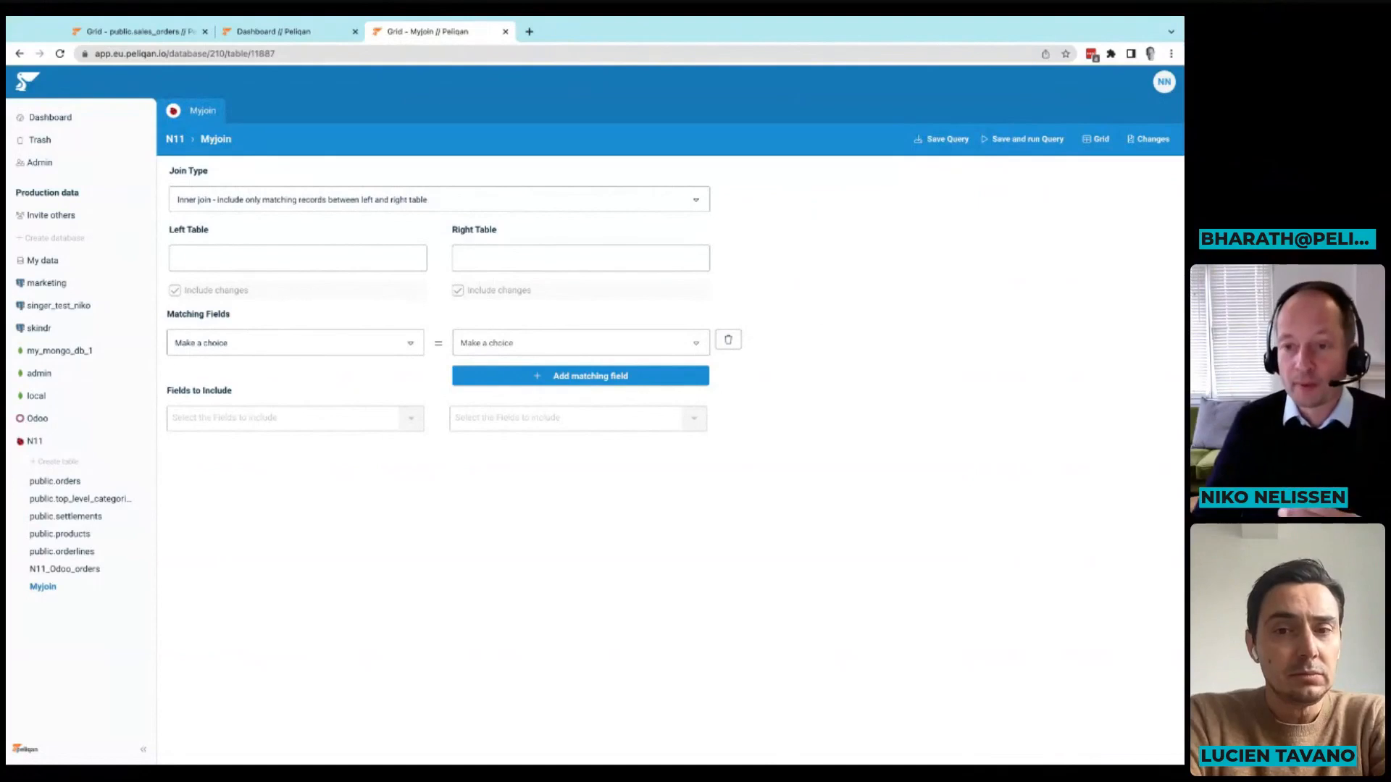
Review the join types, keep the inner join, and set public.projects from singer_test_niko as the left table
left_click(686, 199)
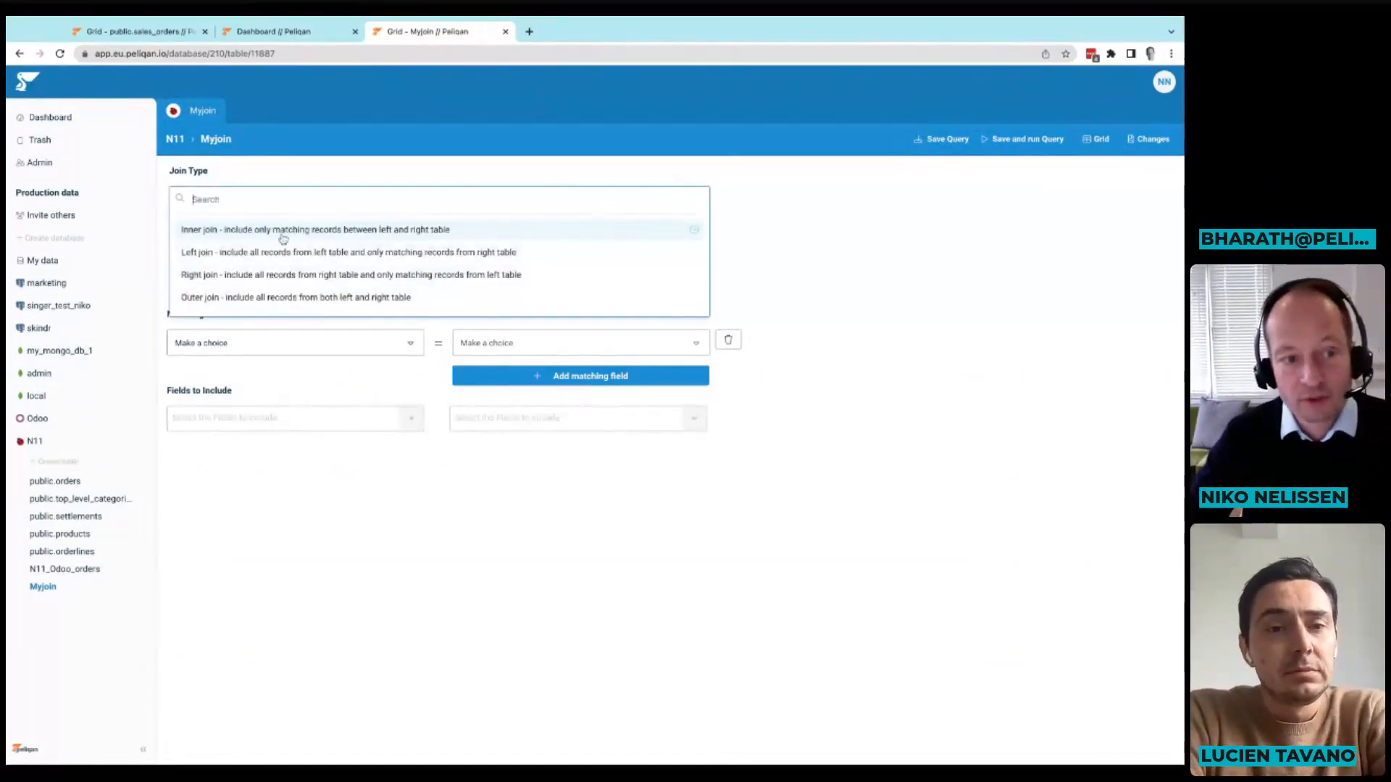
left_click(304, 179)
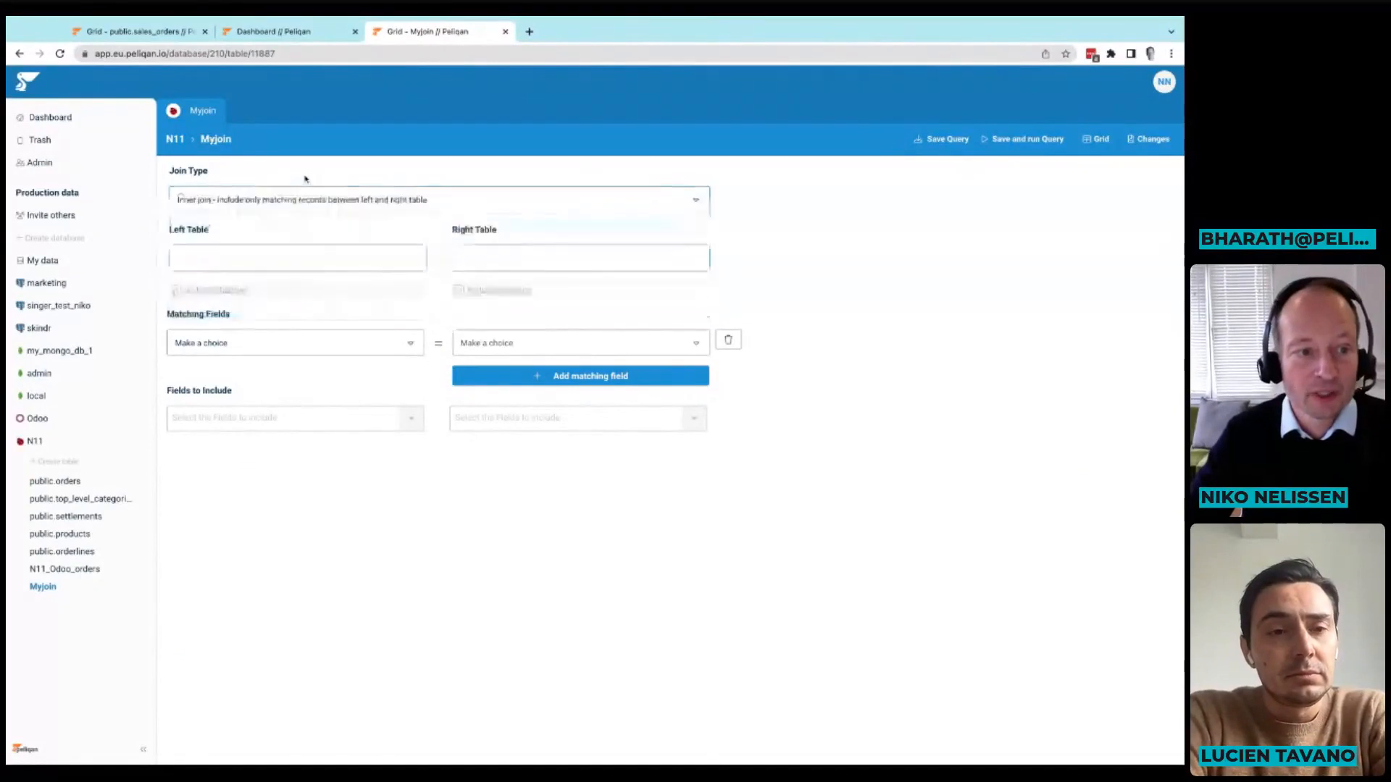
left_click(257, 263)
scroll(475, 239, "down", 3)
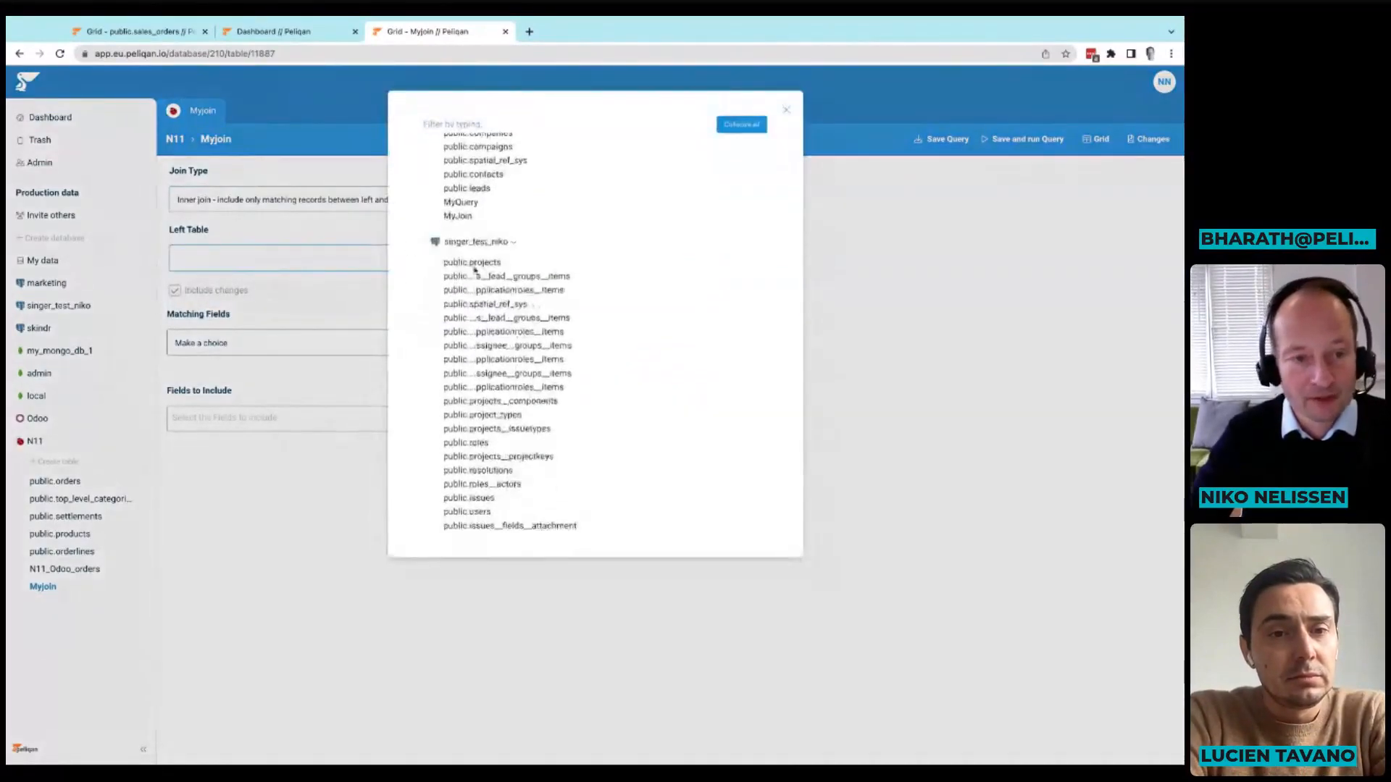
left_click(472, 263)
Filter the available tables by "order" and set Odoo's public.contacts as the right table of the join
left_click(475, 261)
scroll(475, 290, "down", 10)
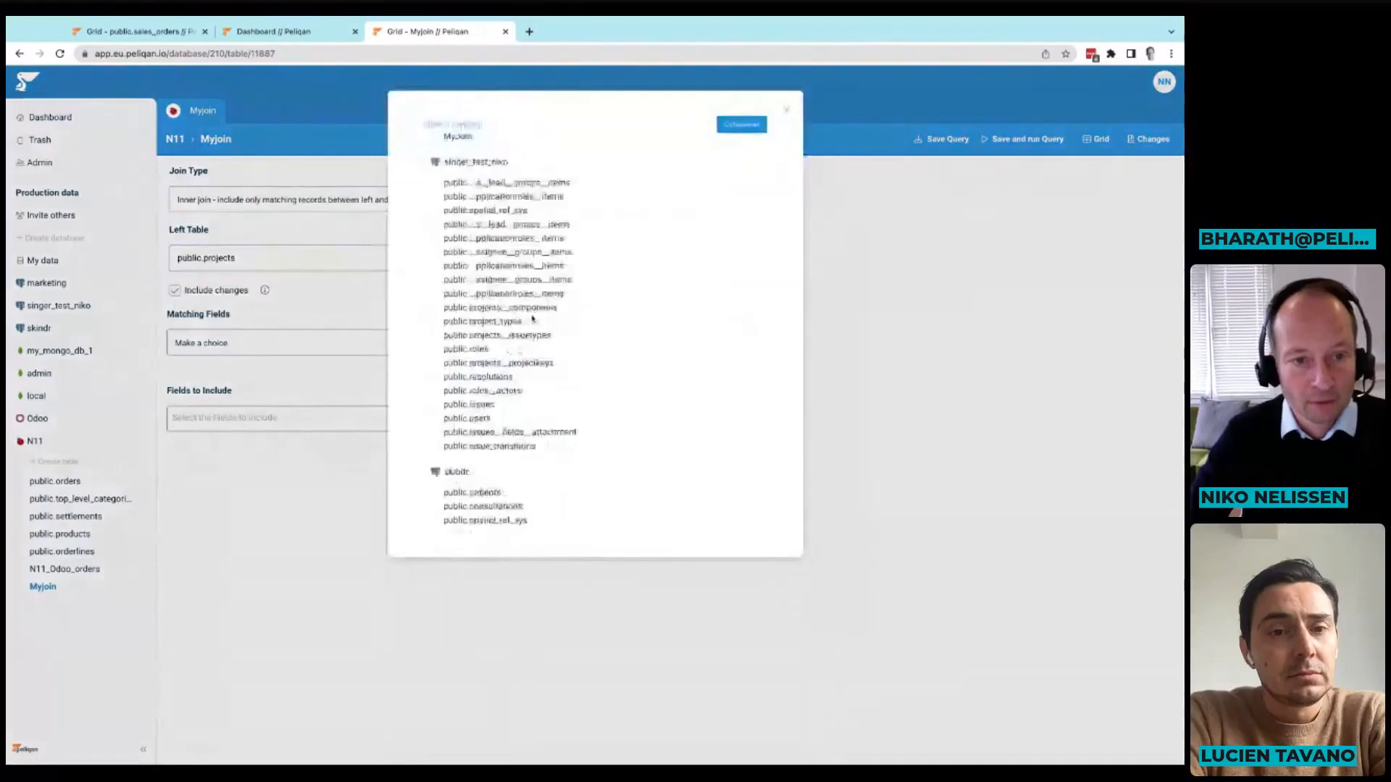
type("order")
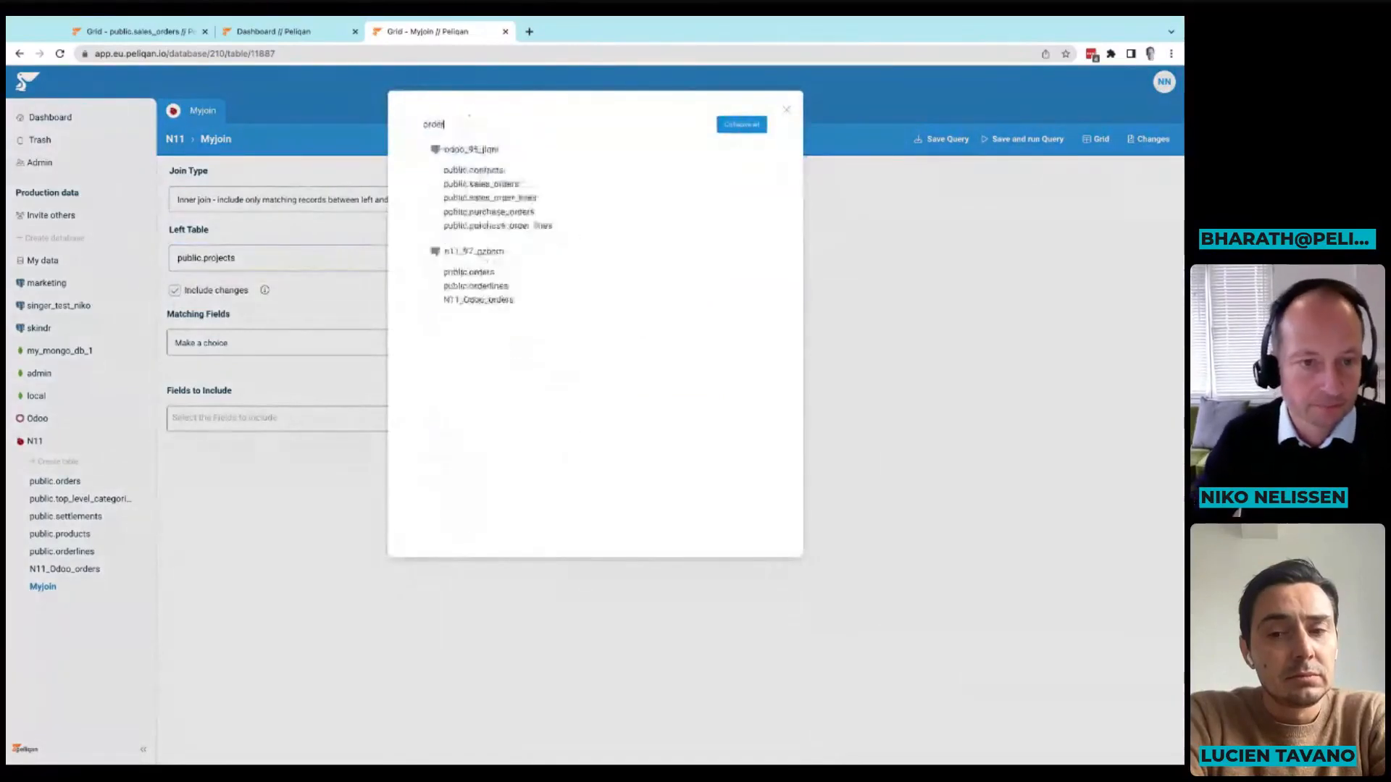
left_click(475, 171)
Match the left table's lead__name field with the right table's purchase_order_count field
left_click(286, 353)
left_click(196, 375)
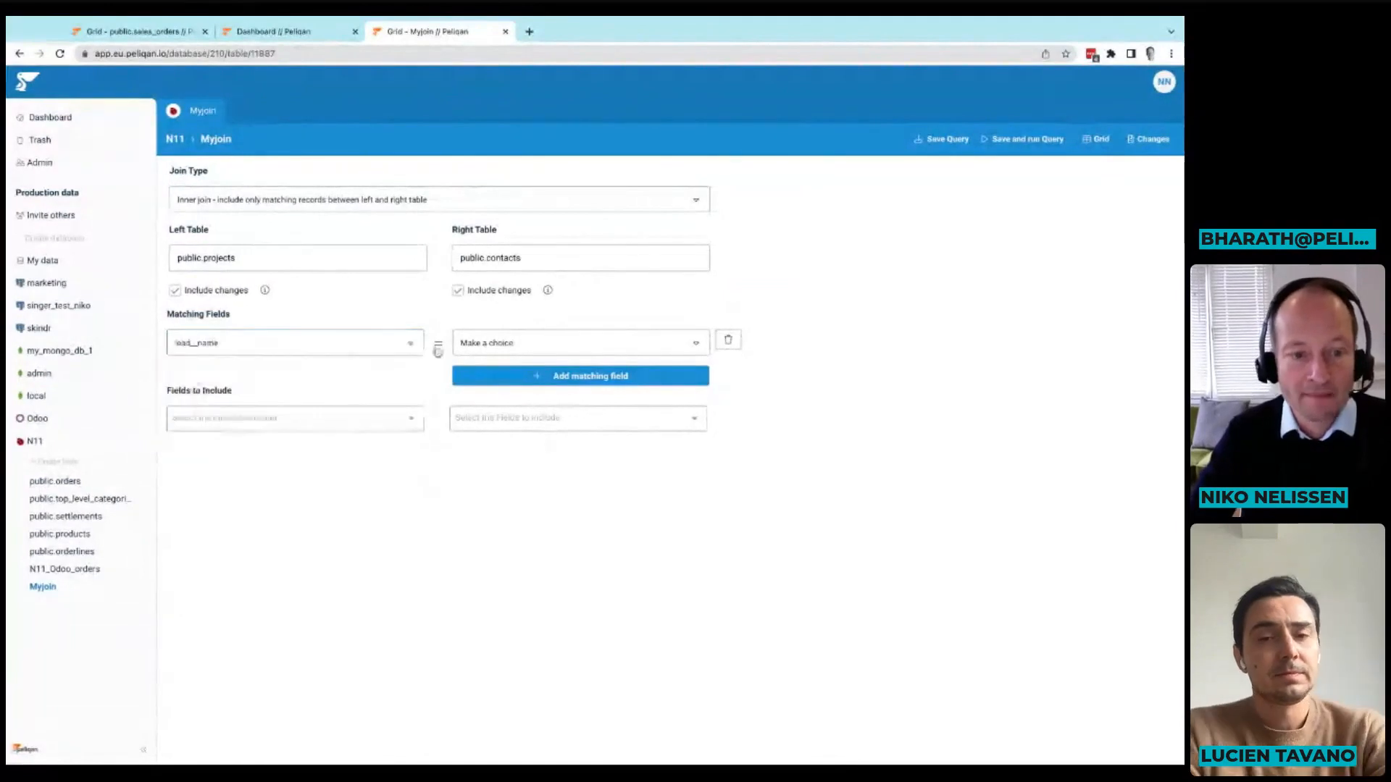
left_click(500, 346)
scroll(518, 402, "up", 2)
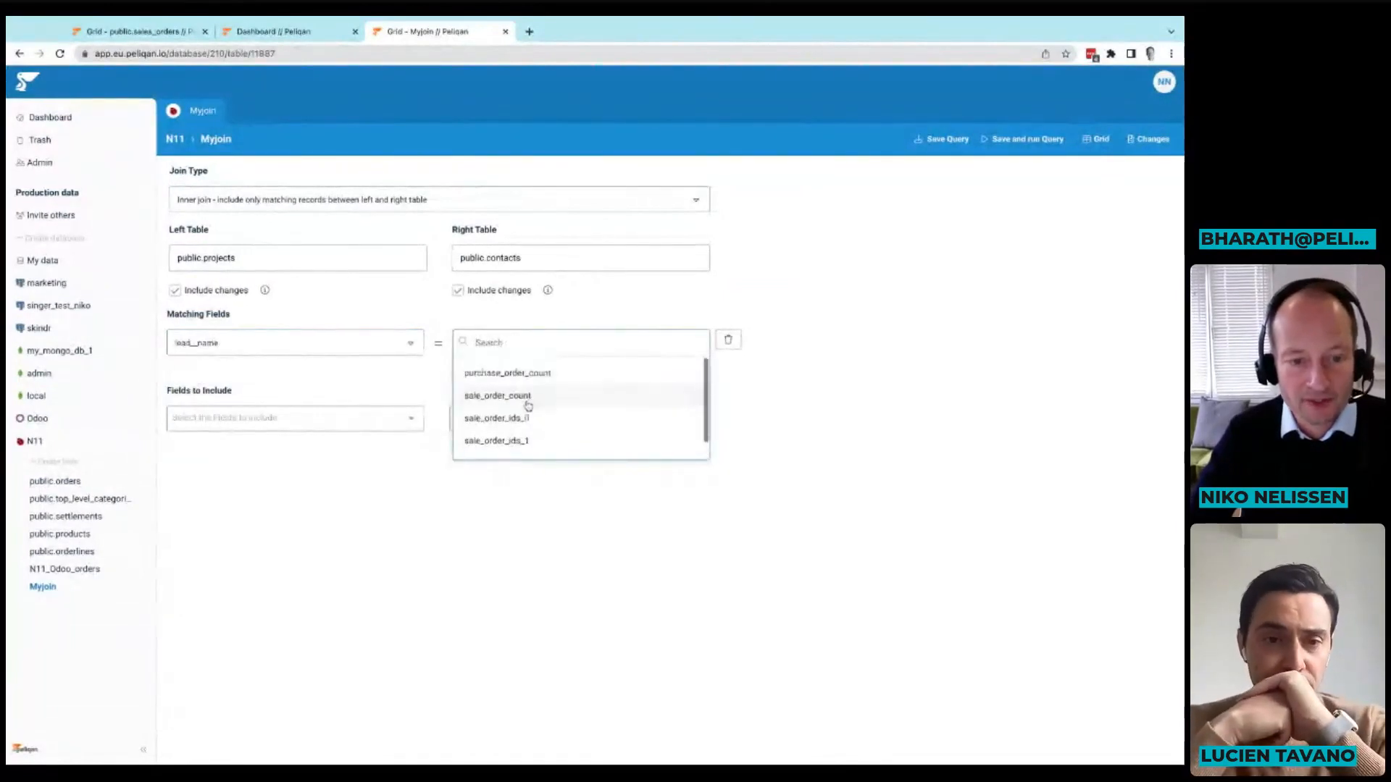
left_click(498, 375)
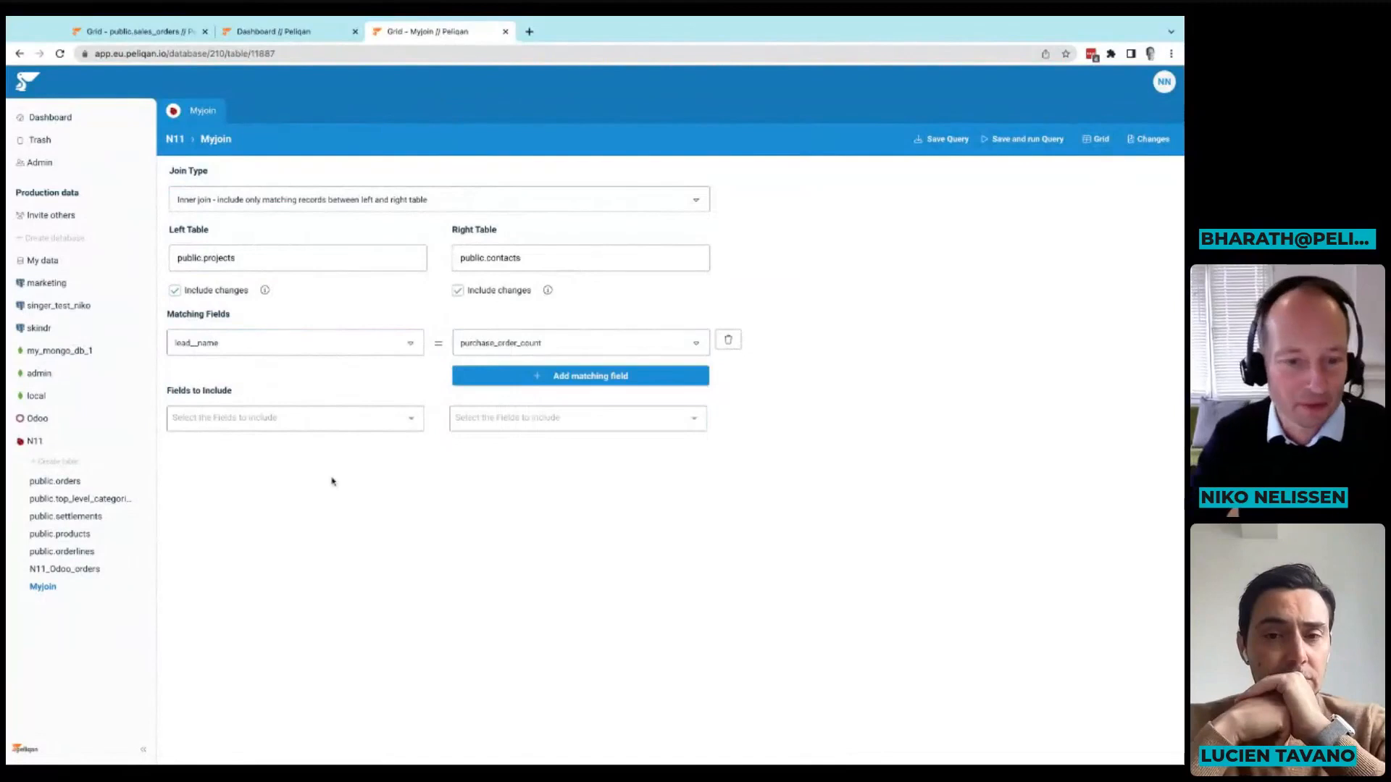
Include lead__name, expand and id from the left table and sale_order_ids_1, sale_order_count and sale_order_ids_2 from the right table
left_click(323, 420)
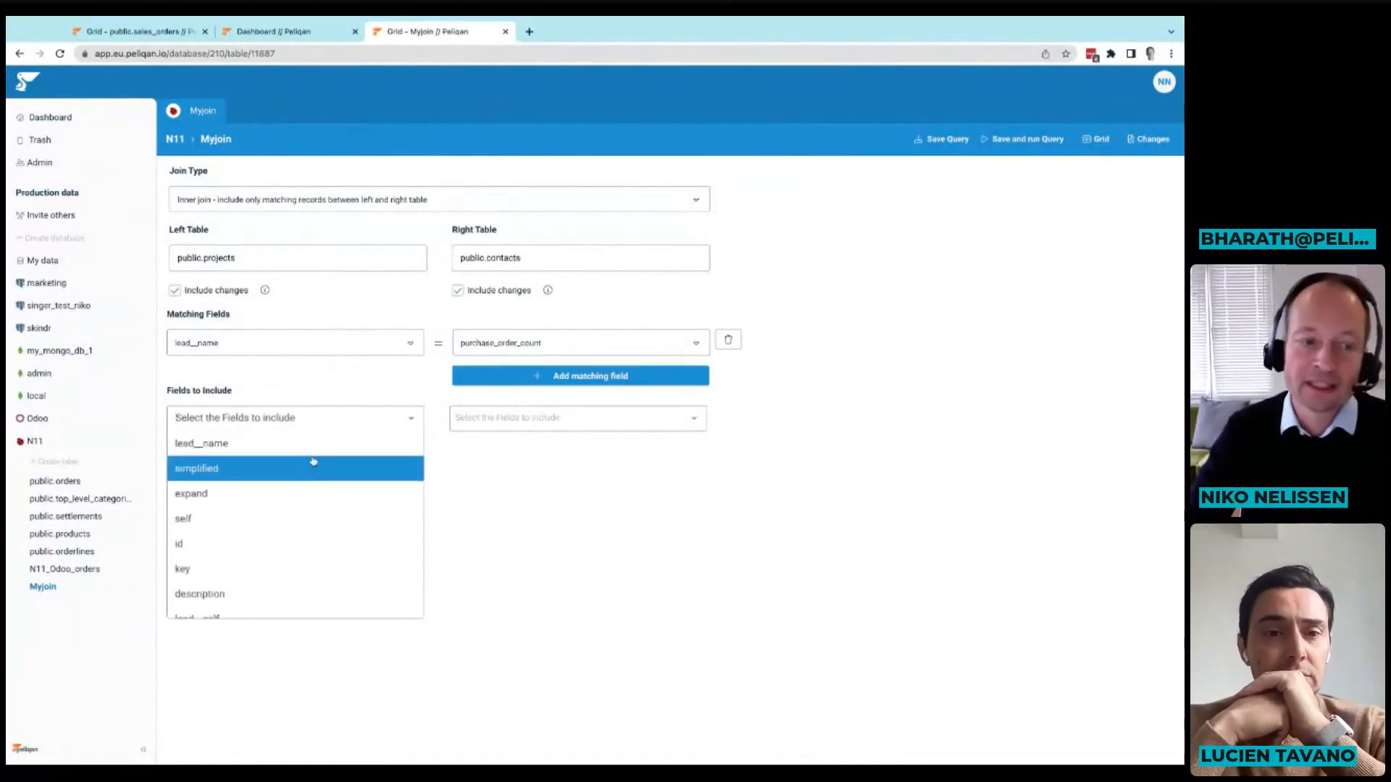
left_click(239, 444)
left_click(244, 498)
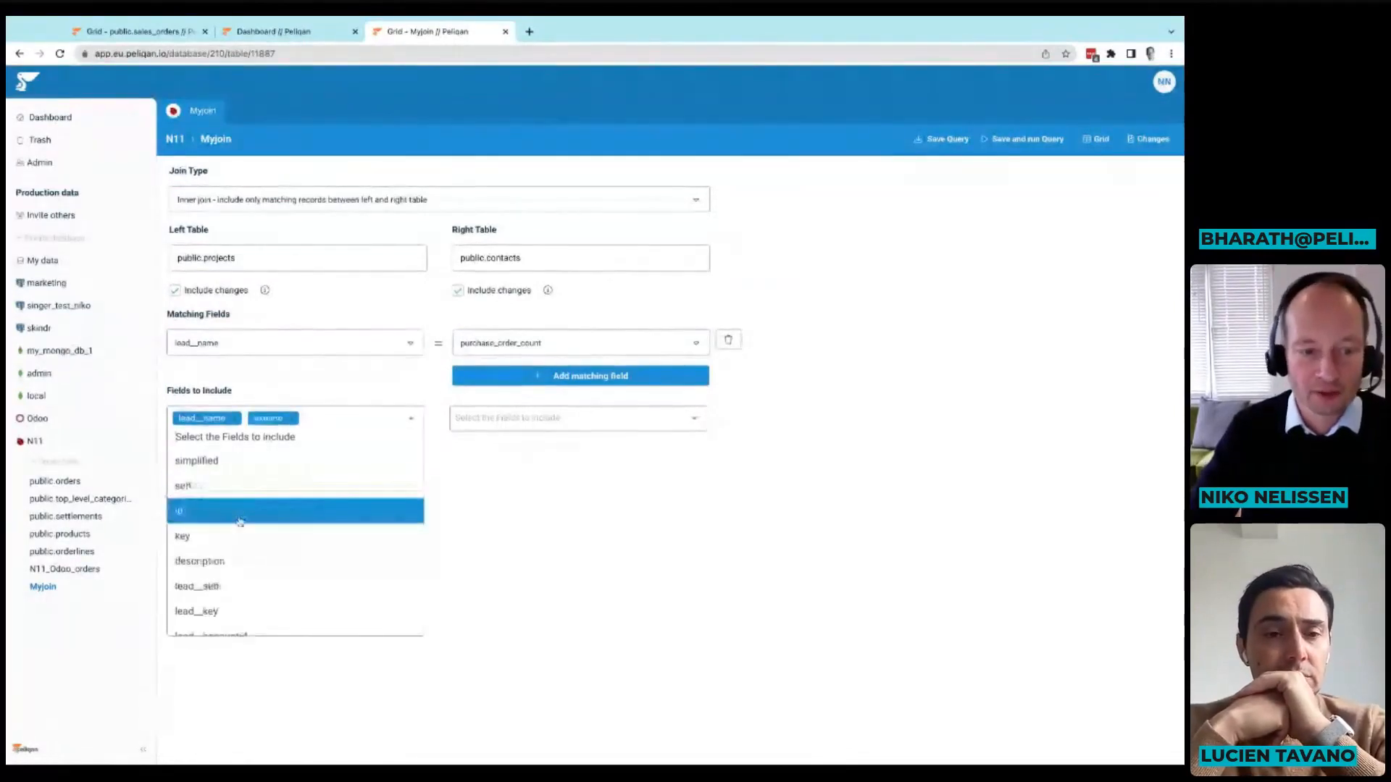
left_click(511, 419)
left_click(514, 518)
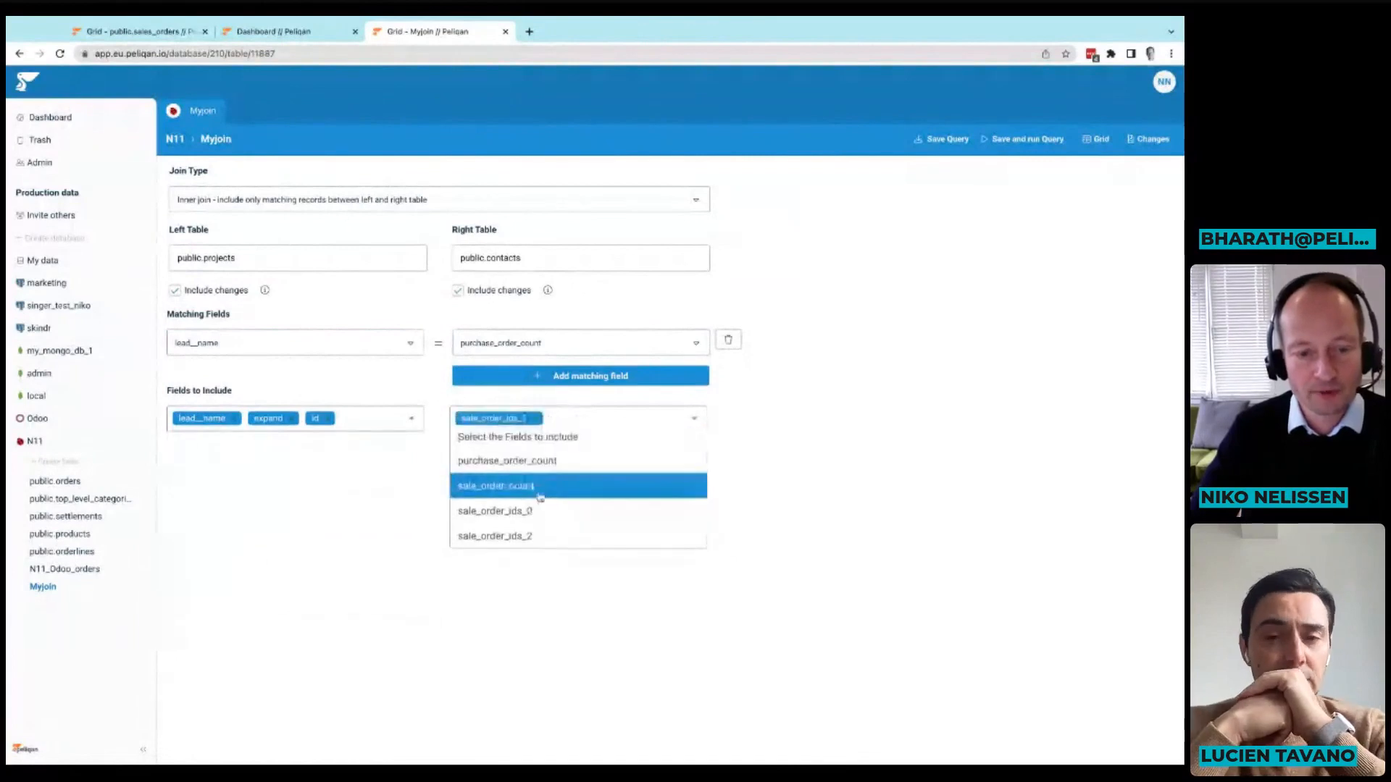
left_click(521, 487)
left_click(543, 511)
left_click(899, 365)
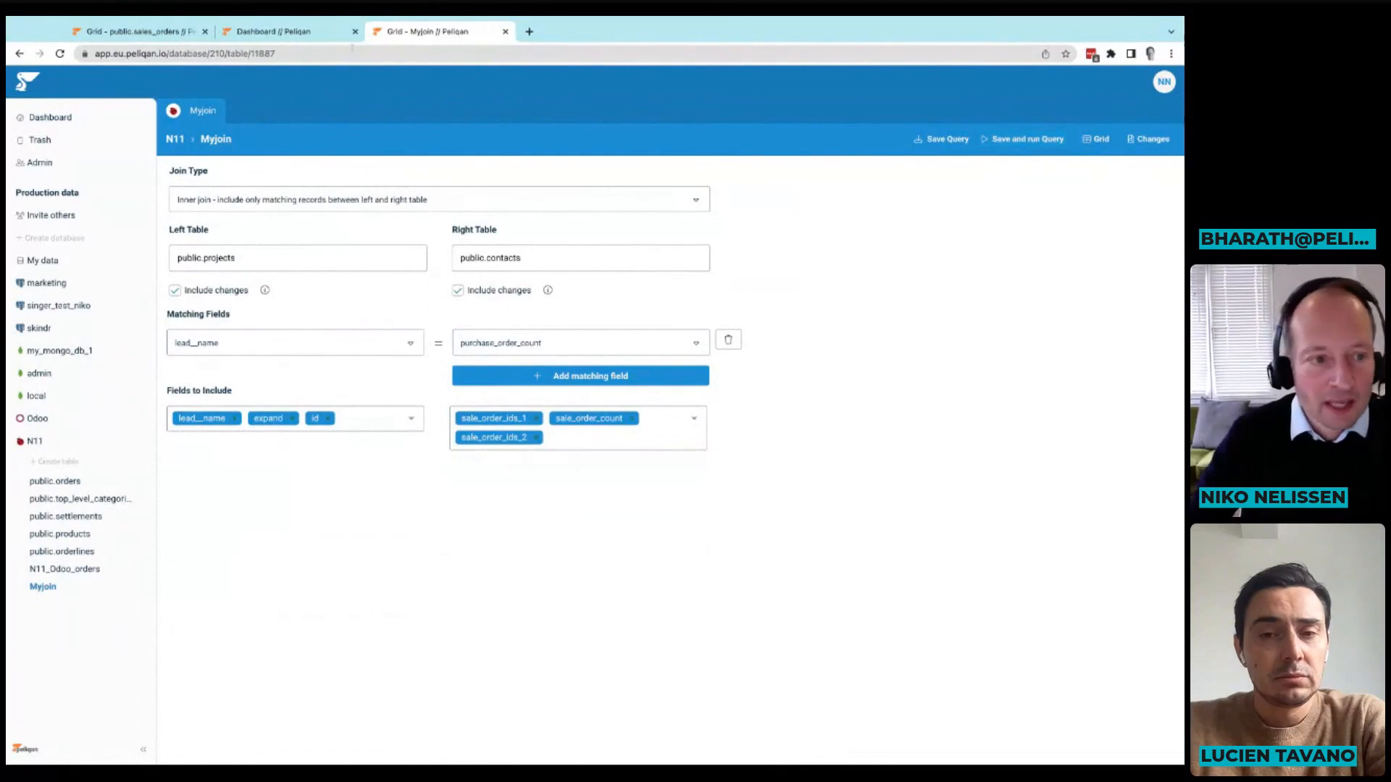
Change Myjoin's join type to Fuzzy join, which matches the tables on one or more fields
left_click(229, 200)
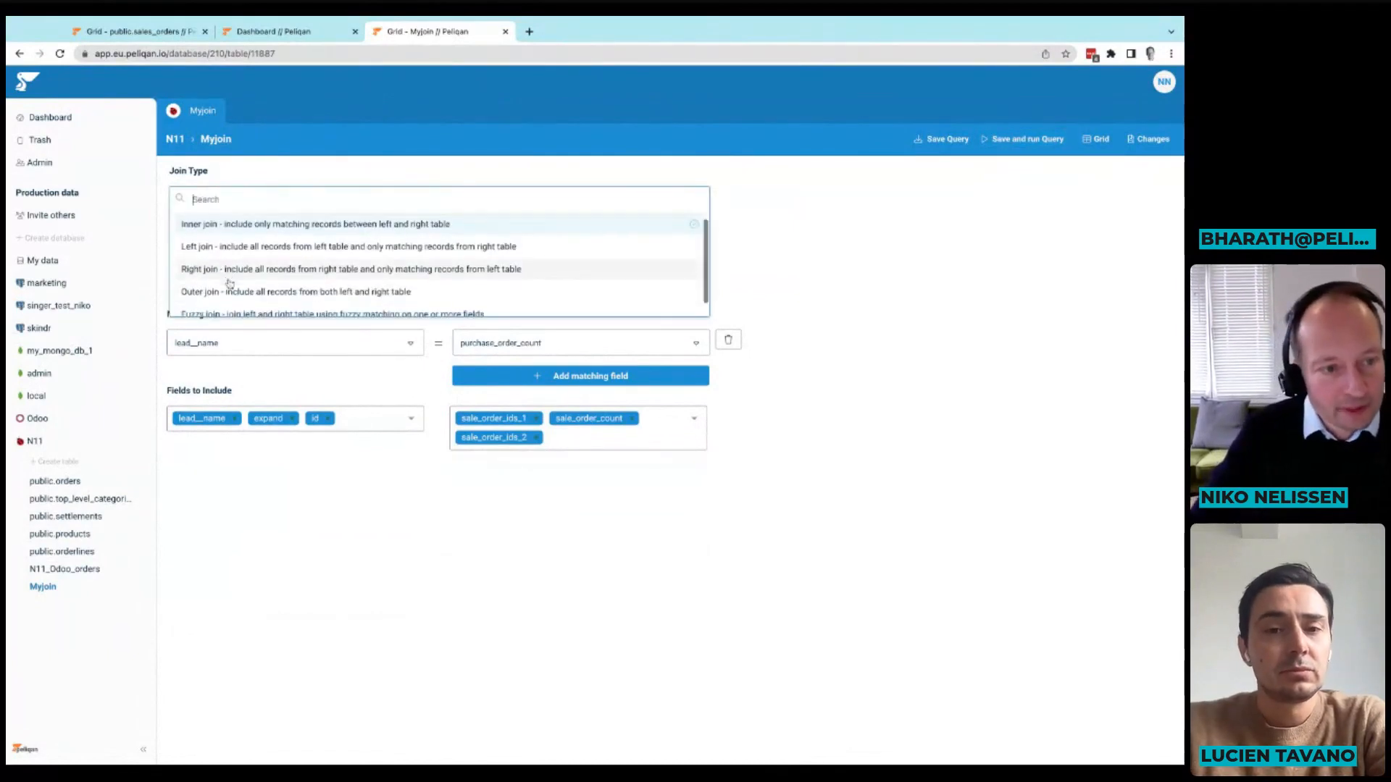
scroll(229, 284, "down", 1)
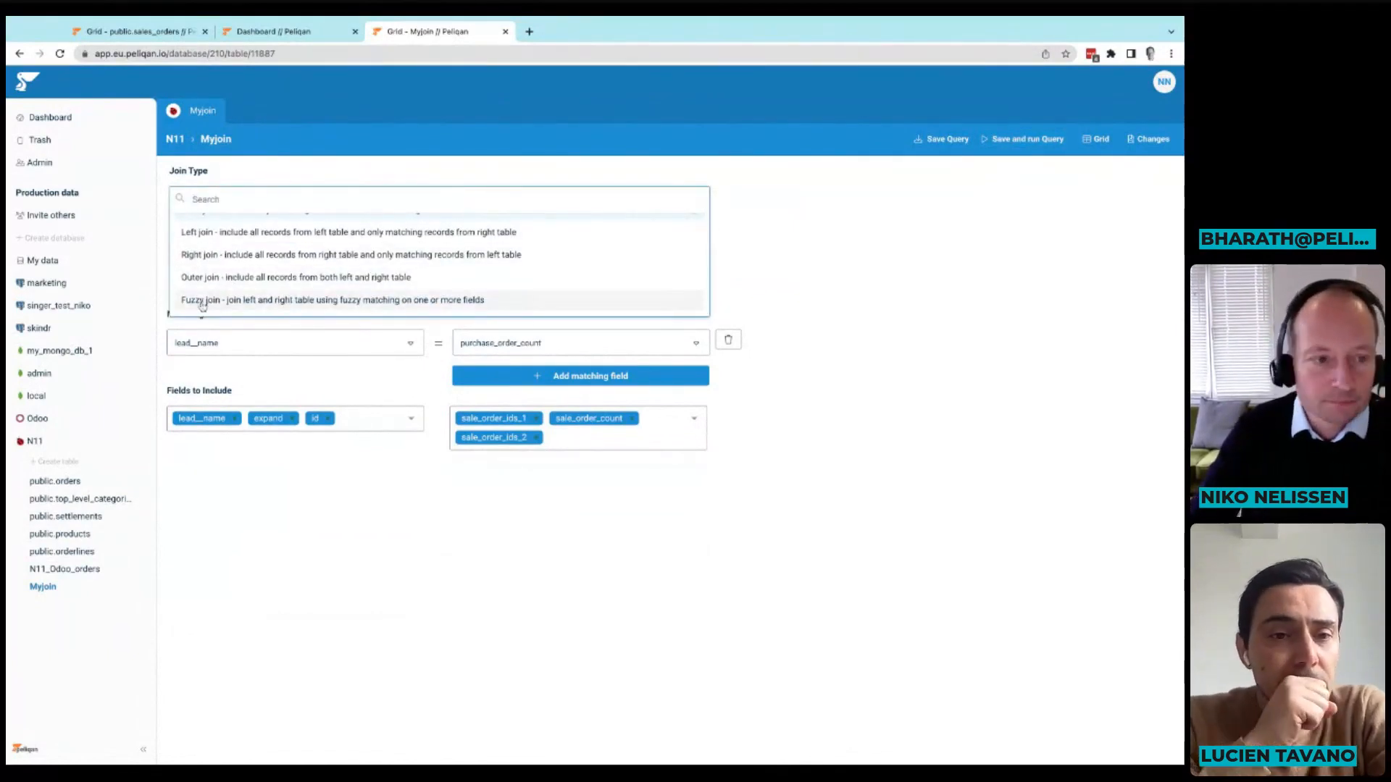
left_click(203, 303)
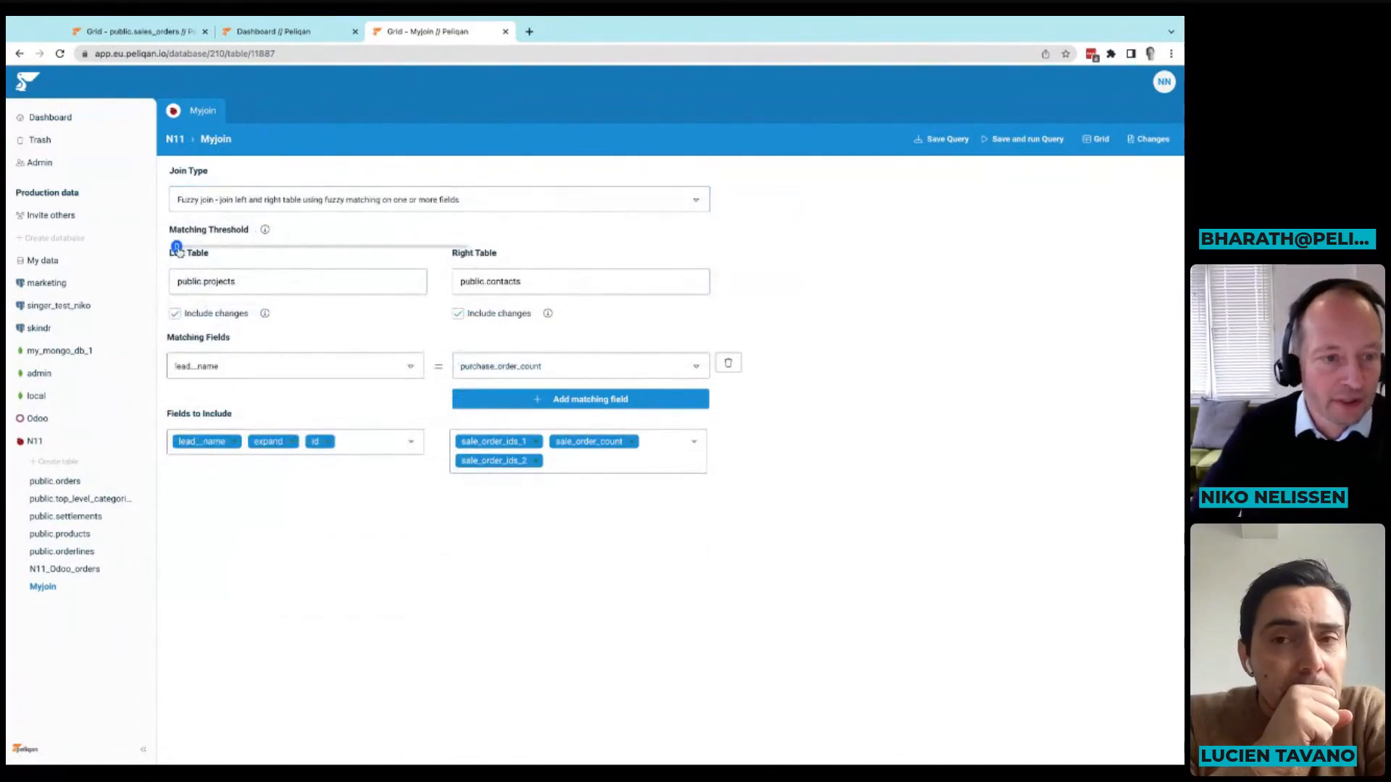